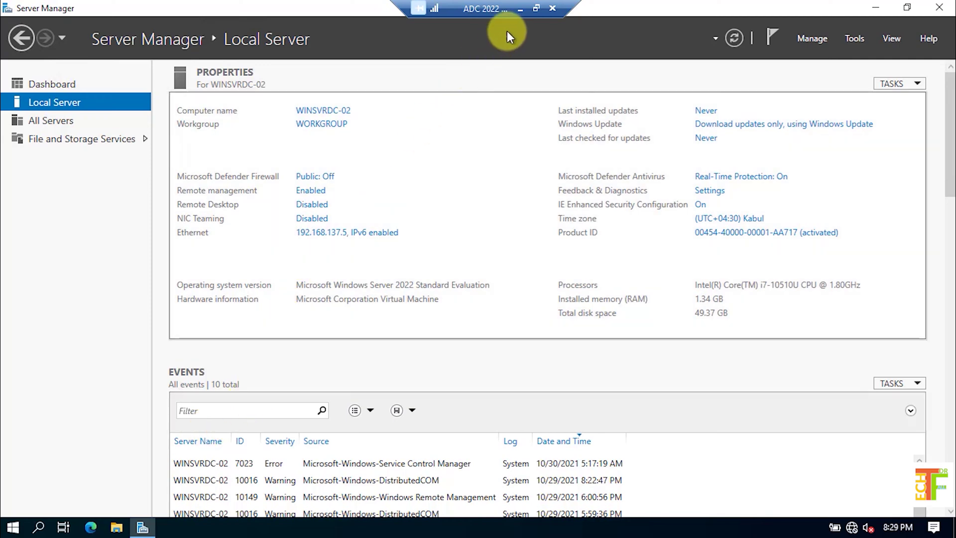
Switch to the Win Svr 2022 session and view its Local Server page showing IP 192.168.137.3
click(521, 9)
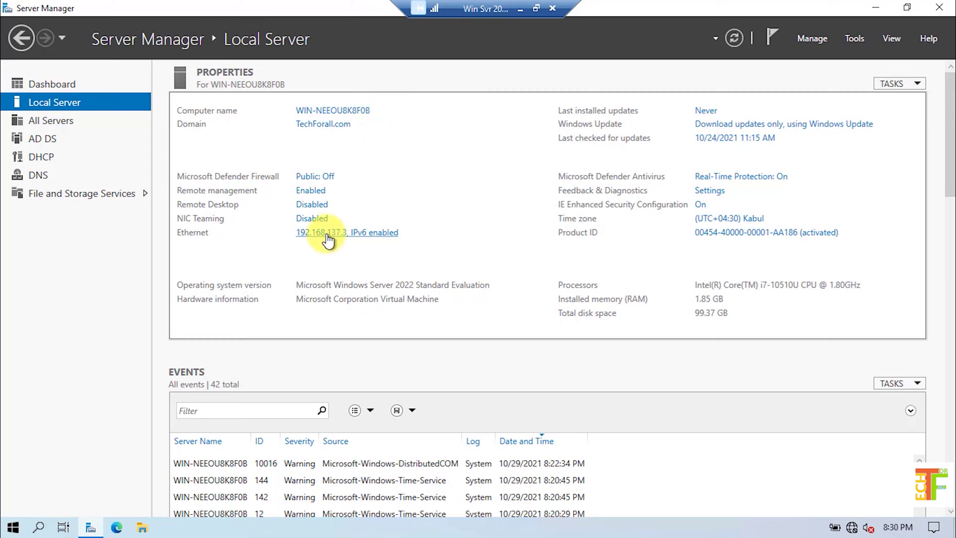
click(309, 238)
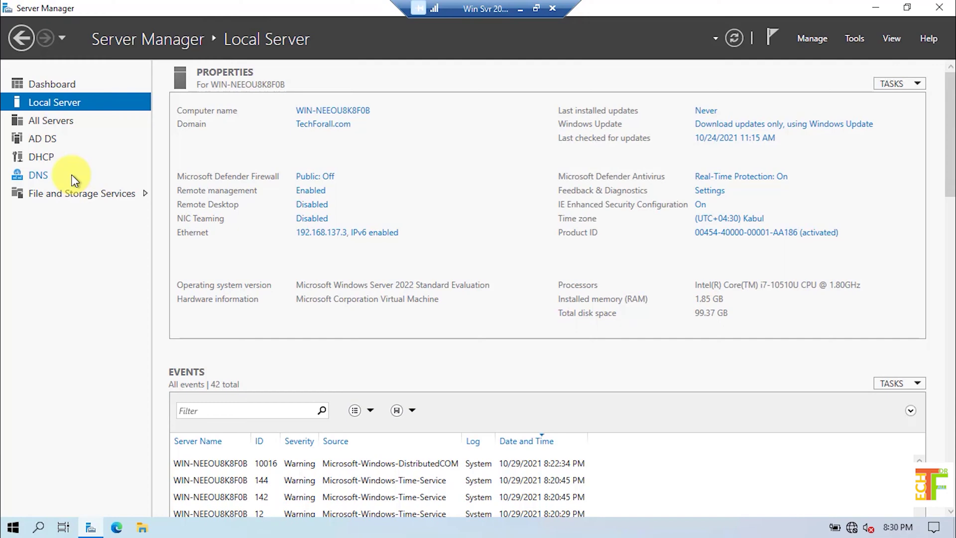
Return to the ADC 2022 VM session showing WINSVRDC-02 at 192.168.137.5
click(520, 8)
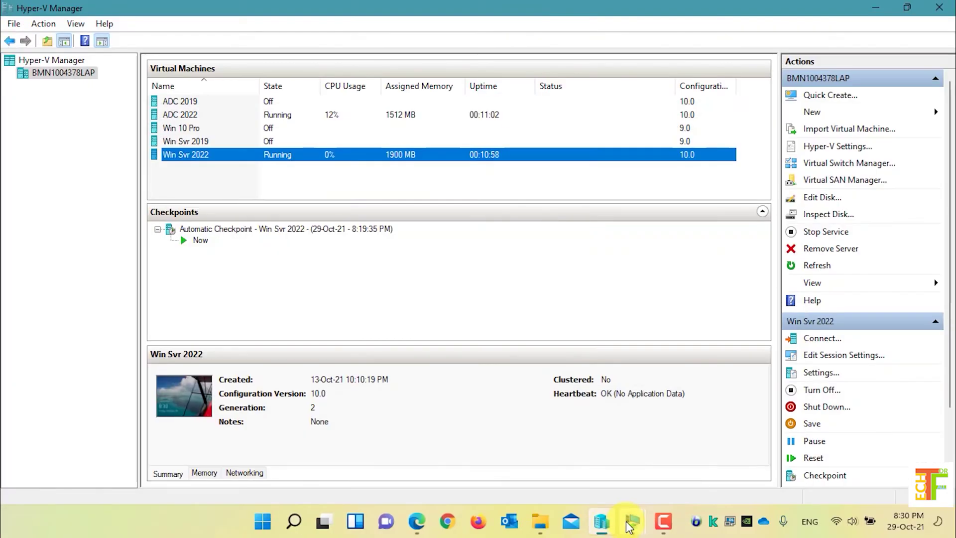
mouse_move(630, 525)
click(676, 447)
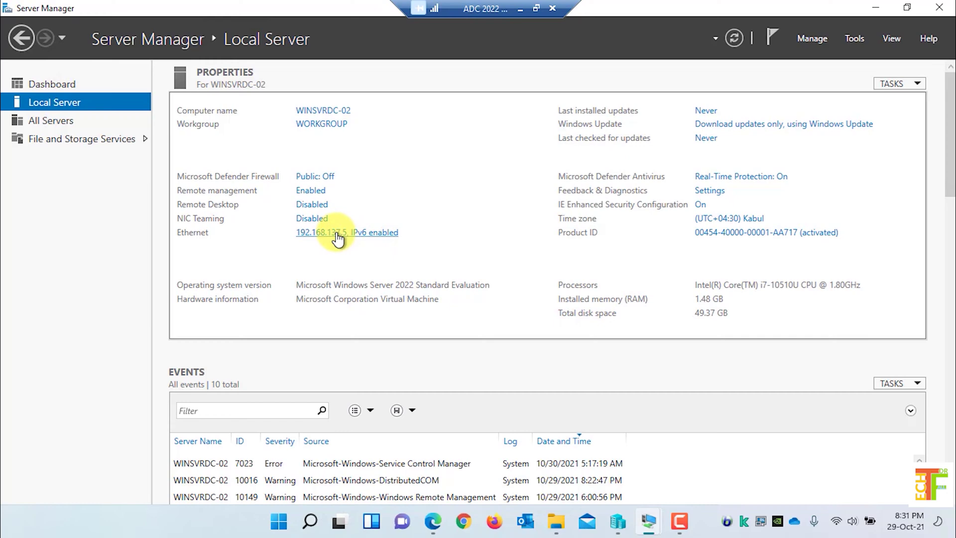
Set the Ethernet adapter's IPv4 preferred DNS server to 192.168.137.3 and close Network Connections
click(337, 238)
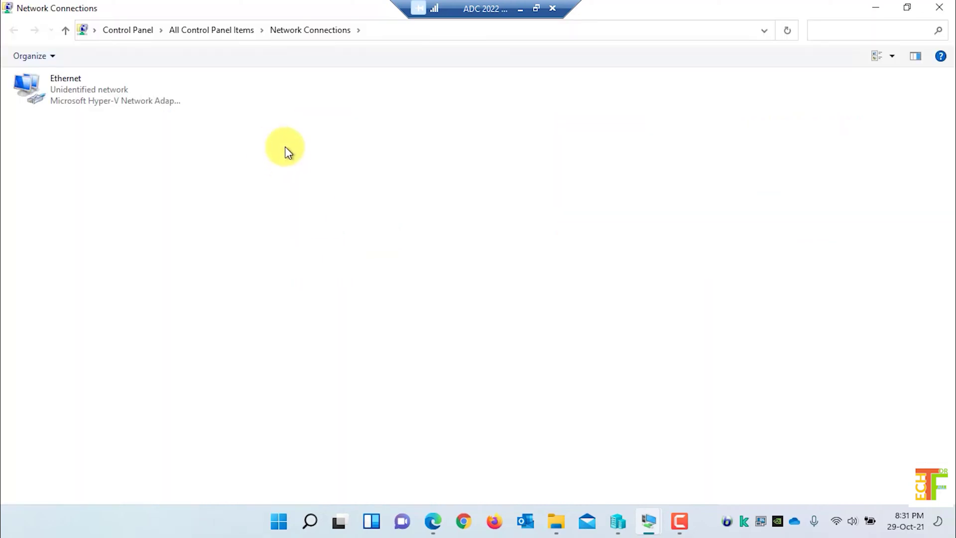
right_click(115, 91)
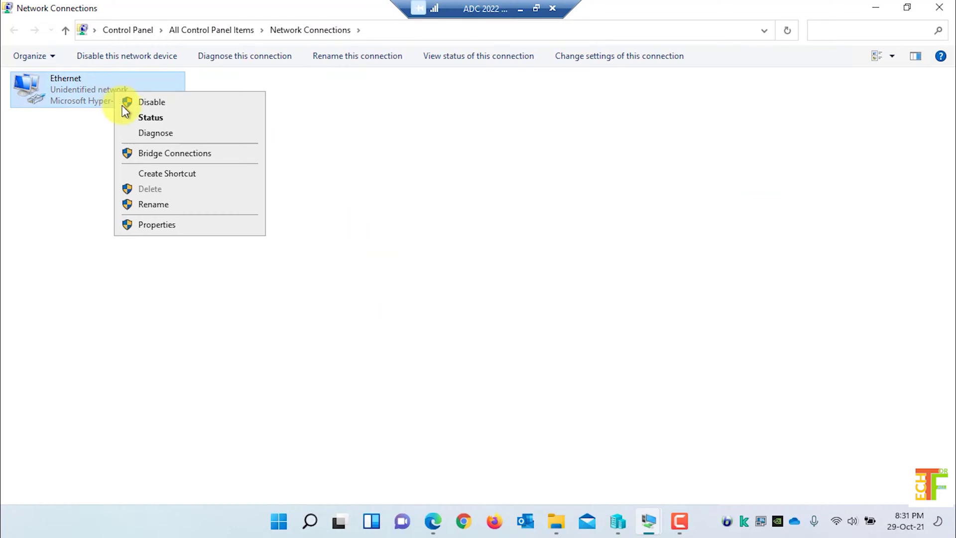
click(166, 227)
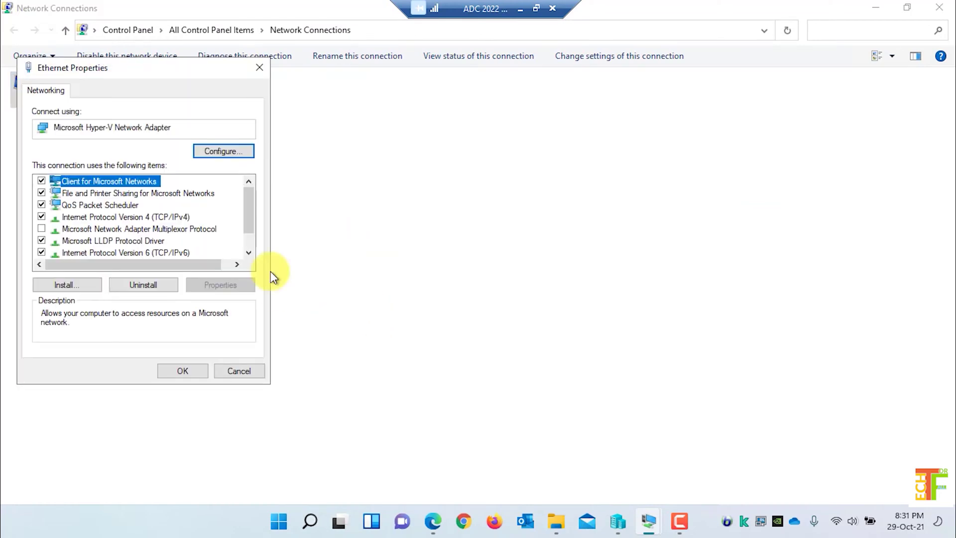
drag(285, 76, 474, 122)
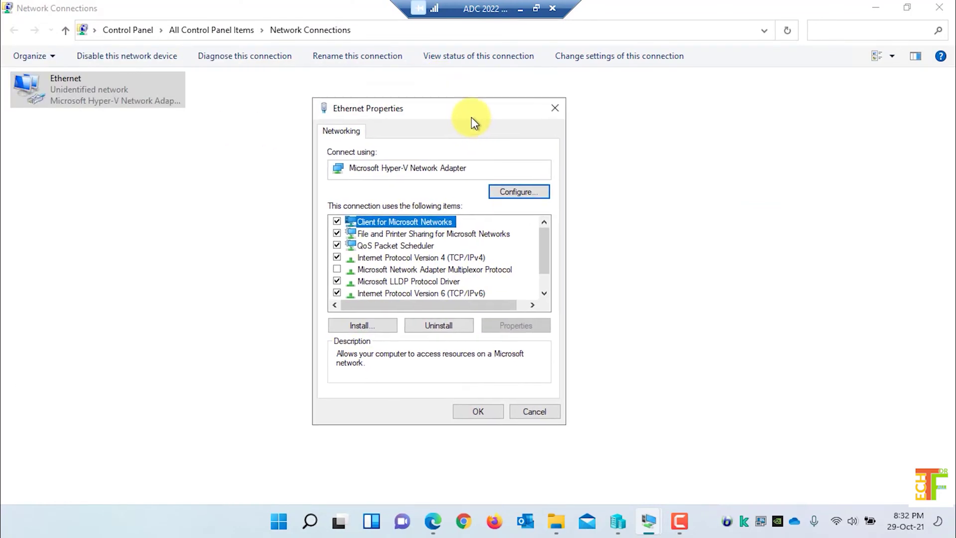
click(432, 263)
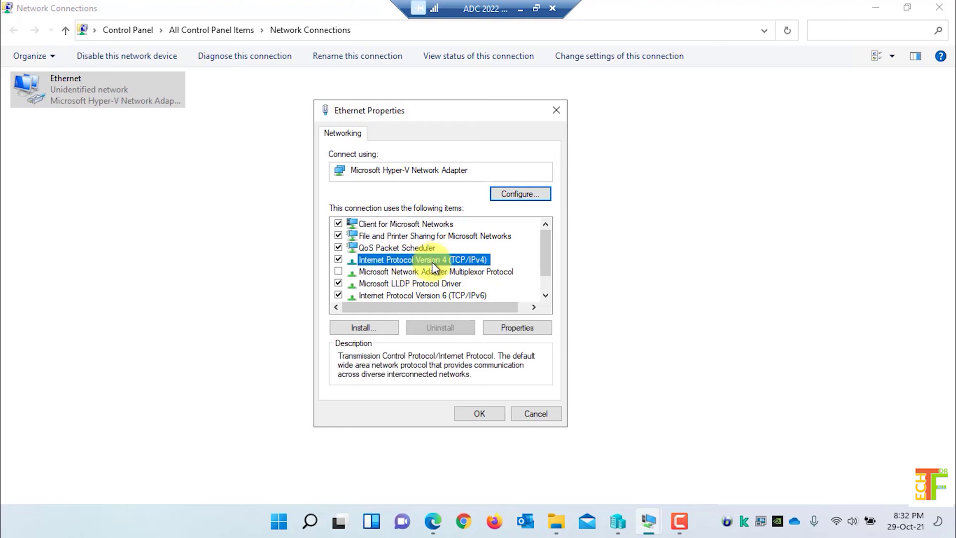
double_click(432, 260)
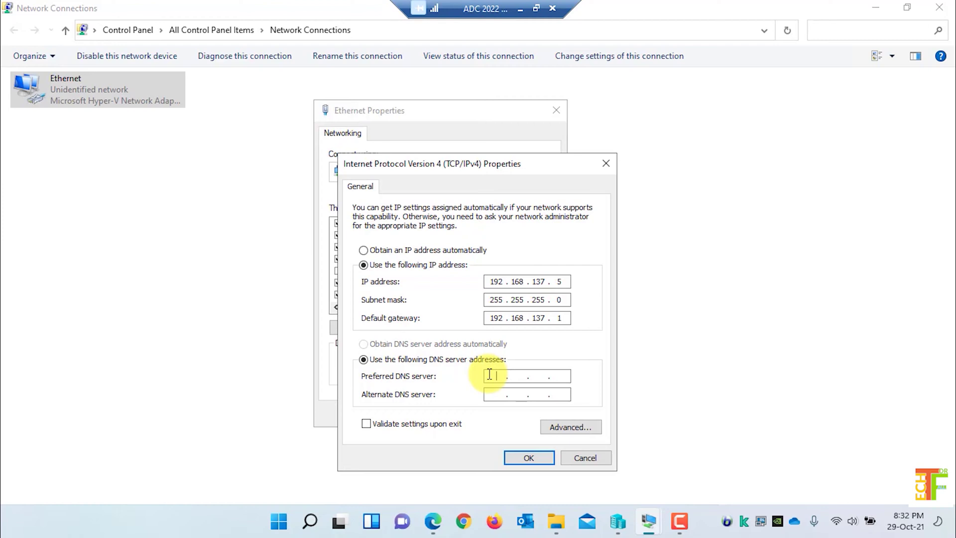
text(192.168.1)
text(37)
text(1)
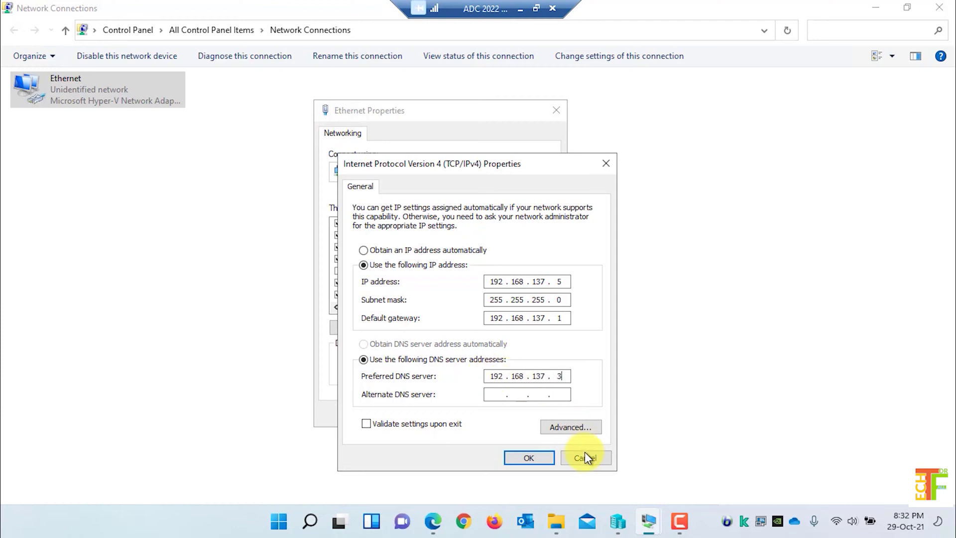
click(539, 460)
click(479, 413)
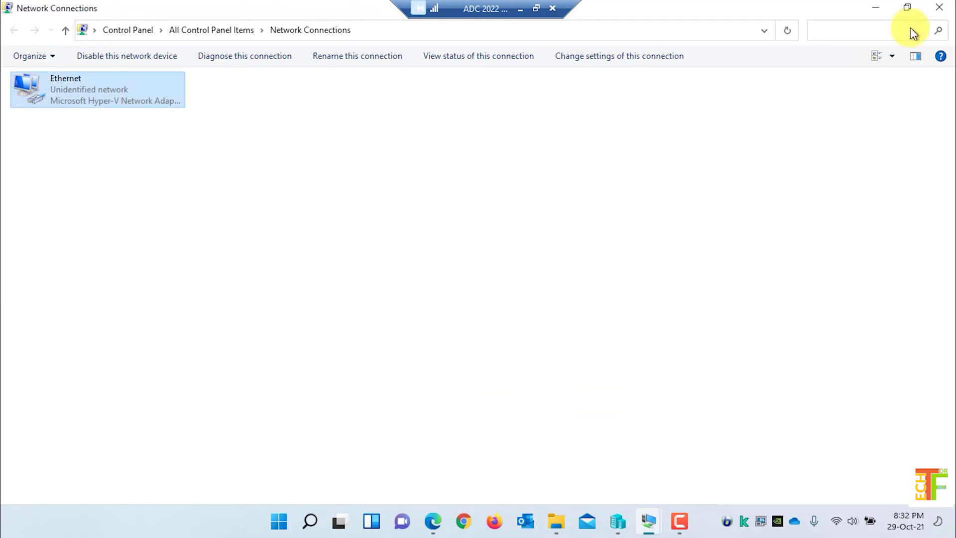
click(939, 7)
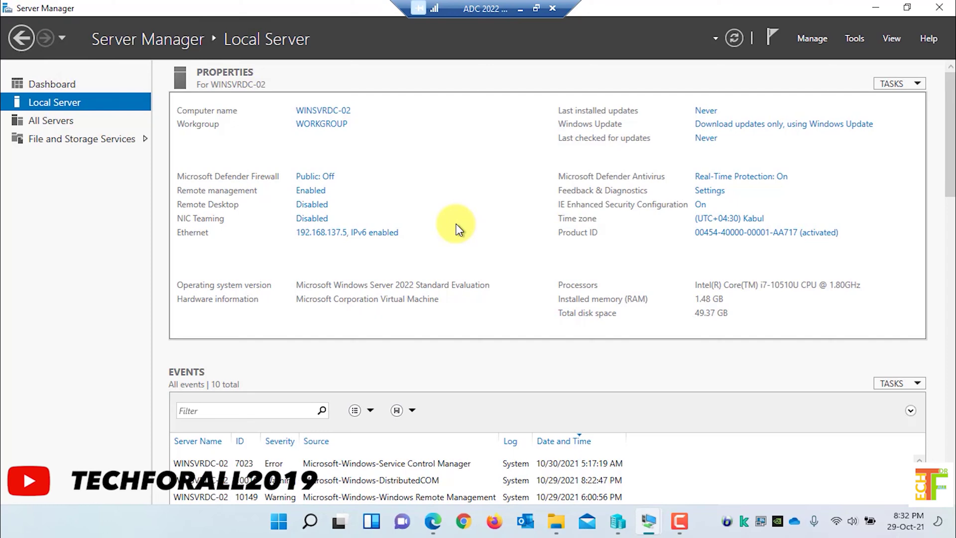
Ping 192.168.137.3 and techforall.com from a cmd window, both with 0% loss, then close it
key(super+r)
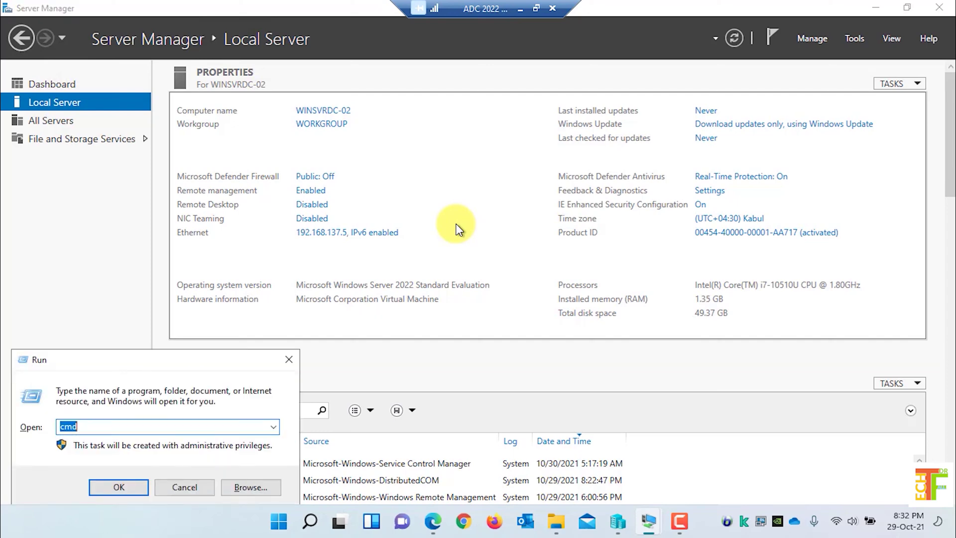
text(cmd)
key(Return)
text(pi)
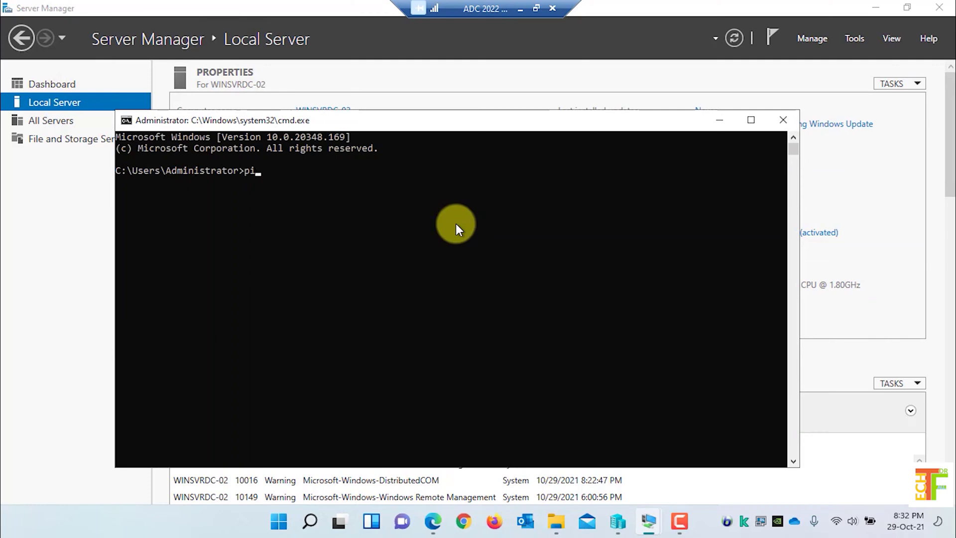
text(ng 192.168.137.)
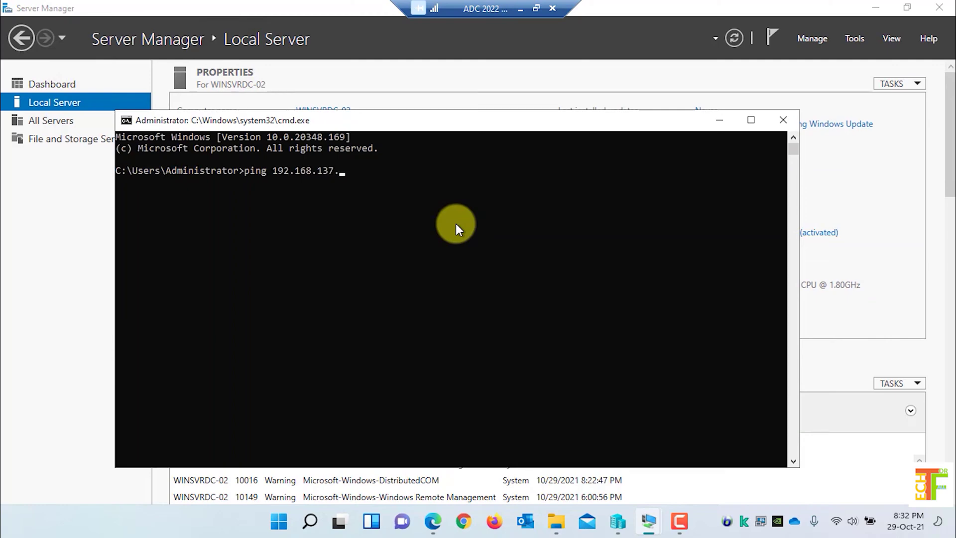
text(3)
key(Return)
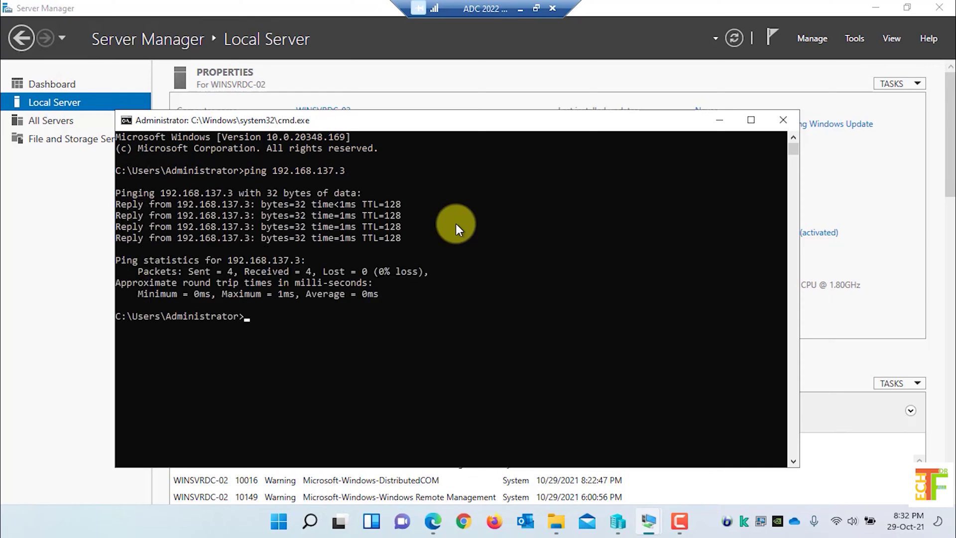
text(ping techforall.com)
key(Return)
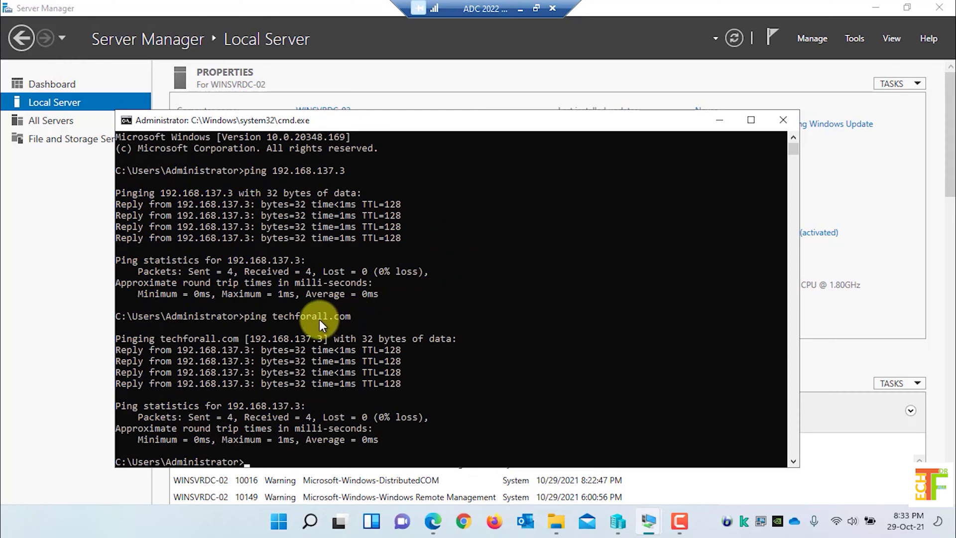
click(786, 119)
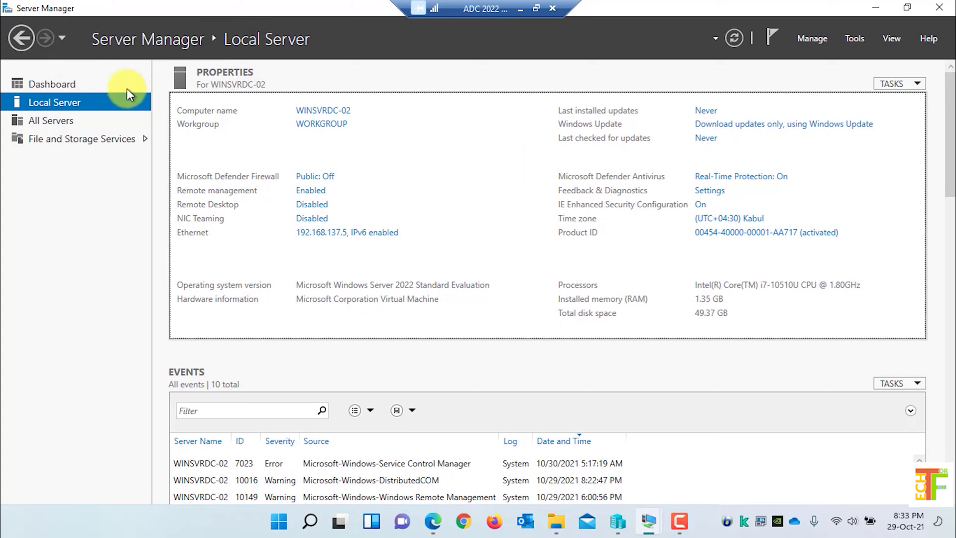
Start the Add Roles and Features Wizard with role-based installation targeting WINSVRDC-02
click(64, 87)
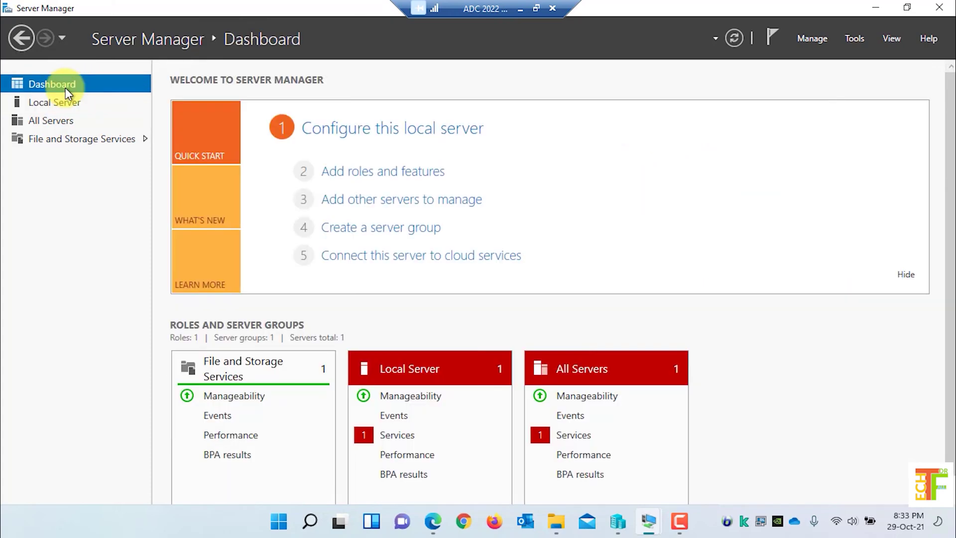
click(367, 174)
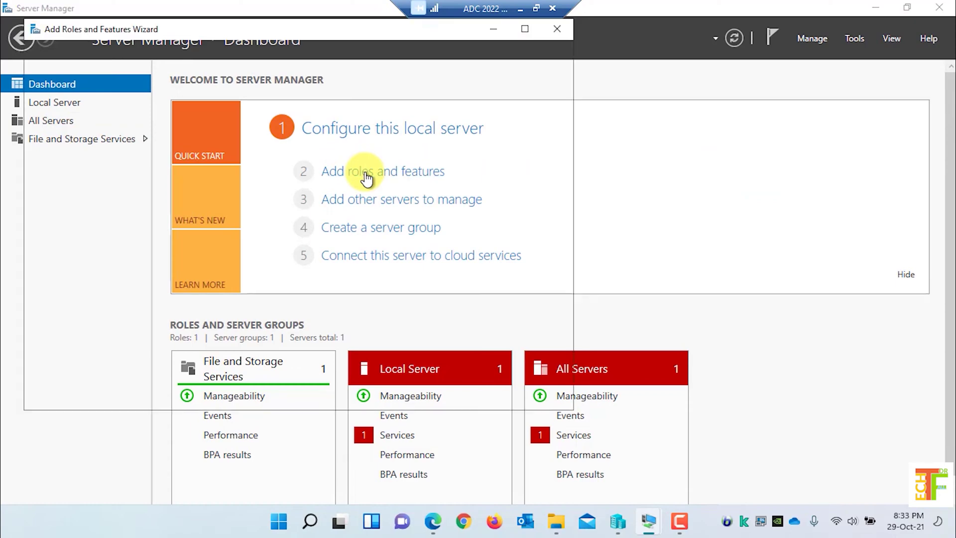
click(226, 471)
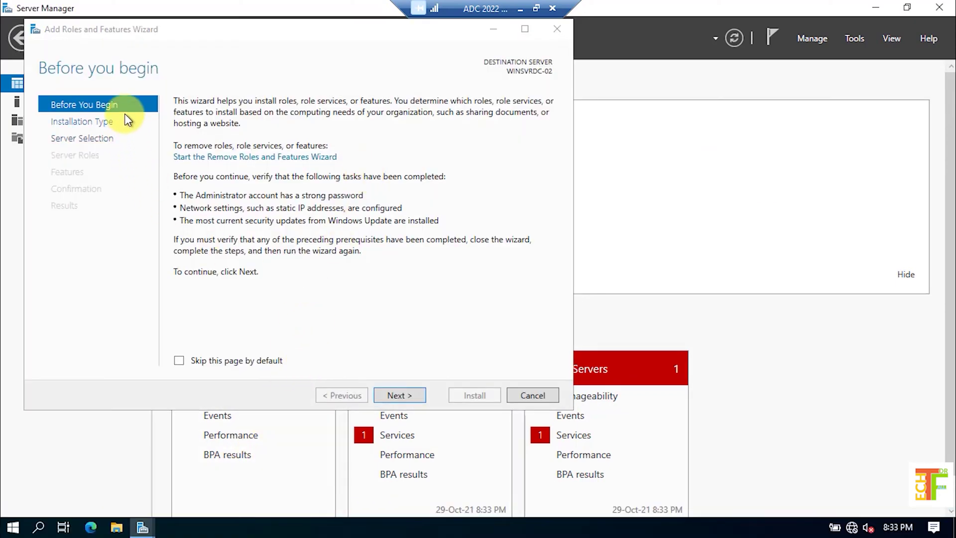
click(400, 395)
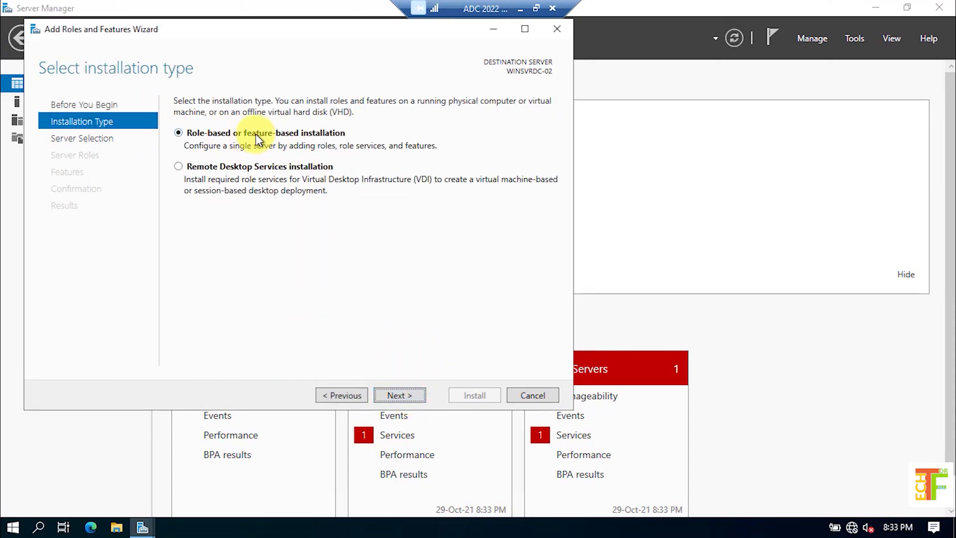
click(400, 395)
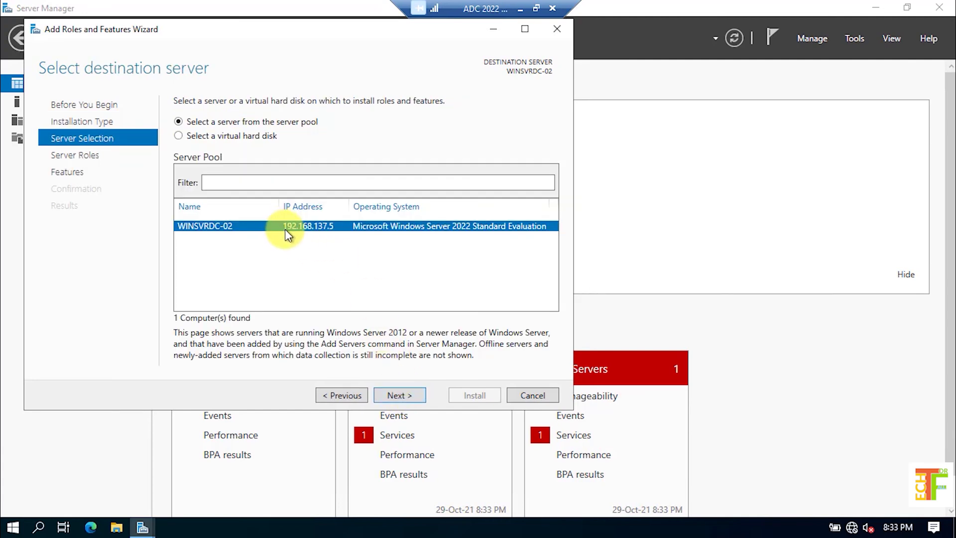
click(407, 397)
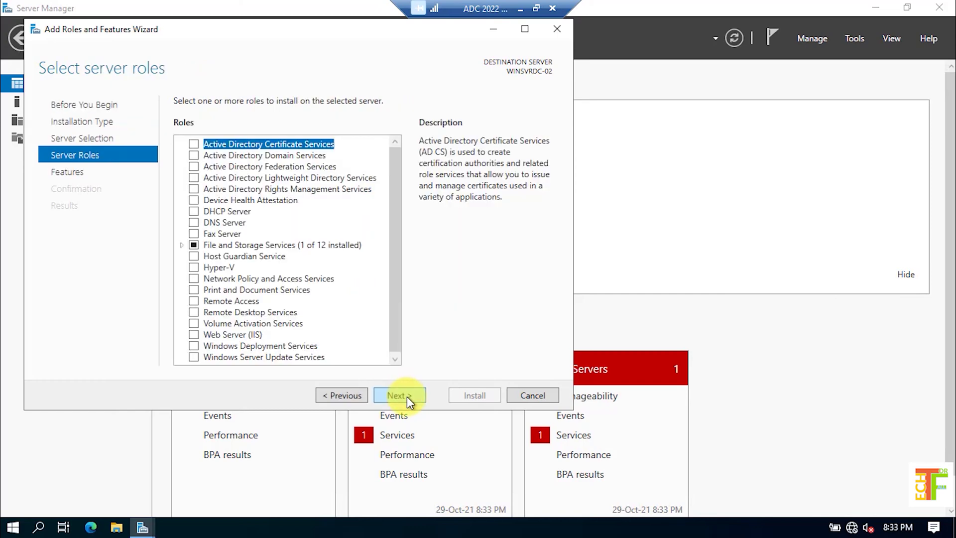
Tick Active Directory Domain Services, accept its required management features, and continue
click(196, 154)
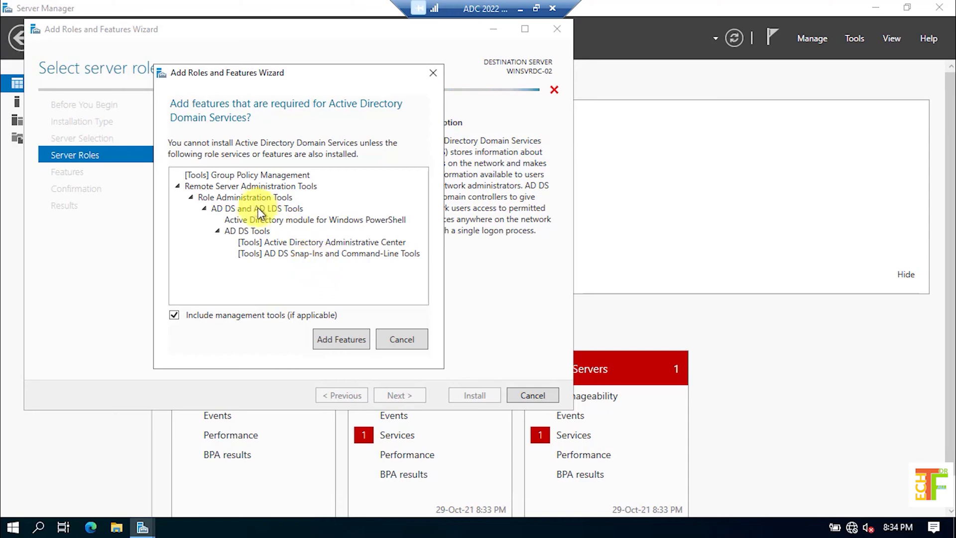
click(340, 339)
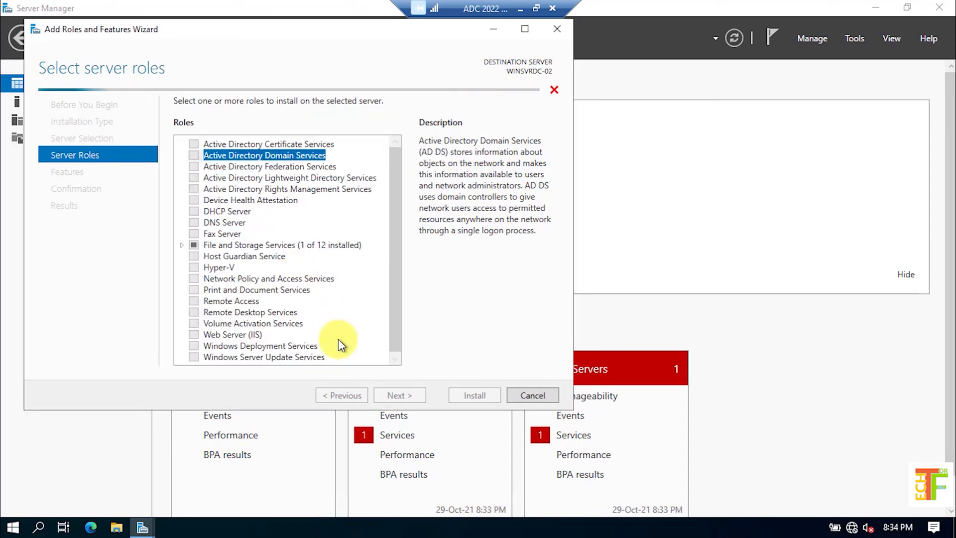
click(402, 397)
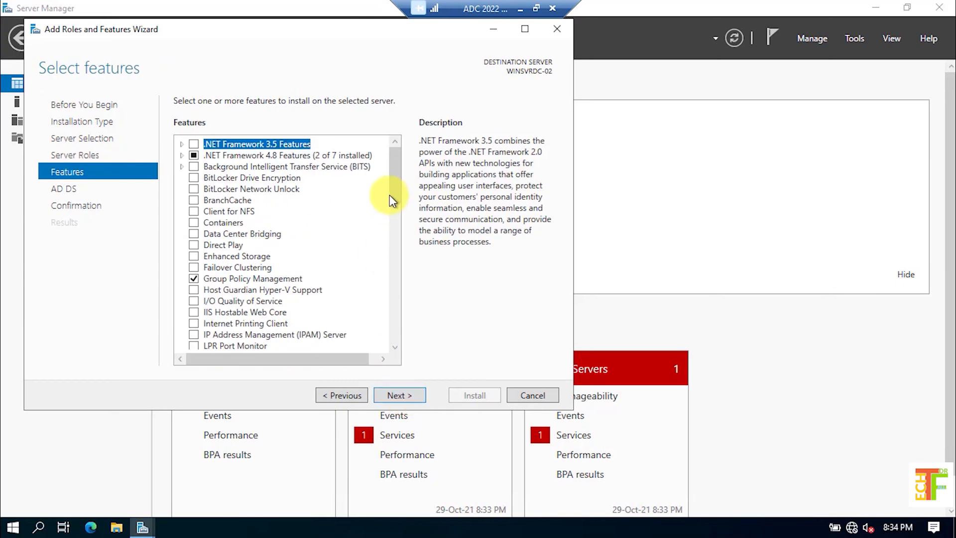
Confirm the AD DS role and tools selections and install them on WINSVRDC-02
drag(392, 190, 397, 219)
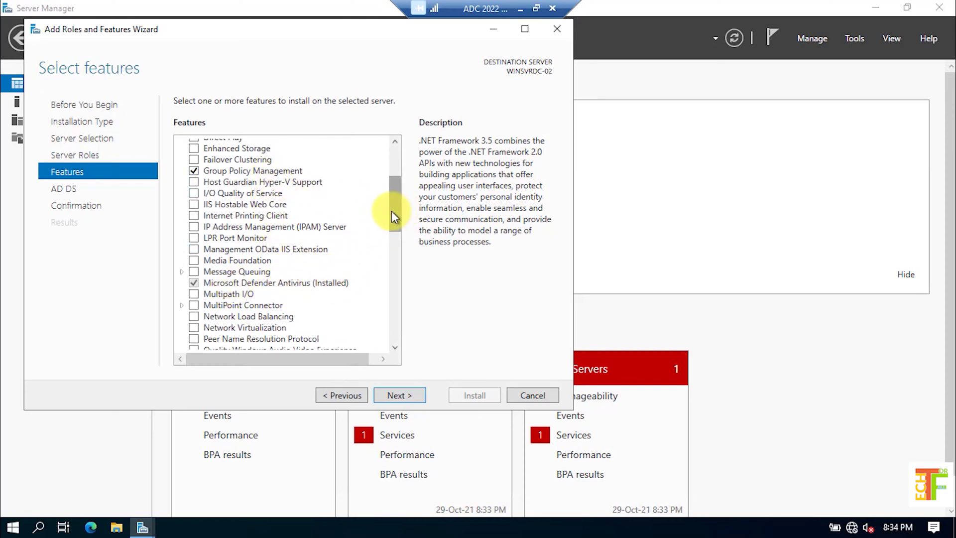
drag(393, 212, 401, 156)
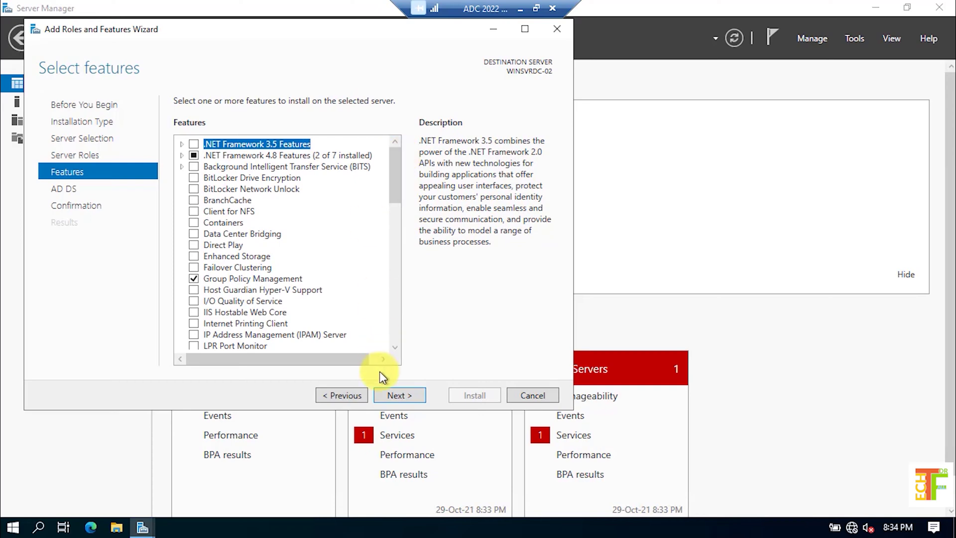
click(399, 394)
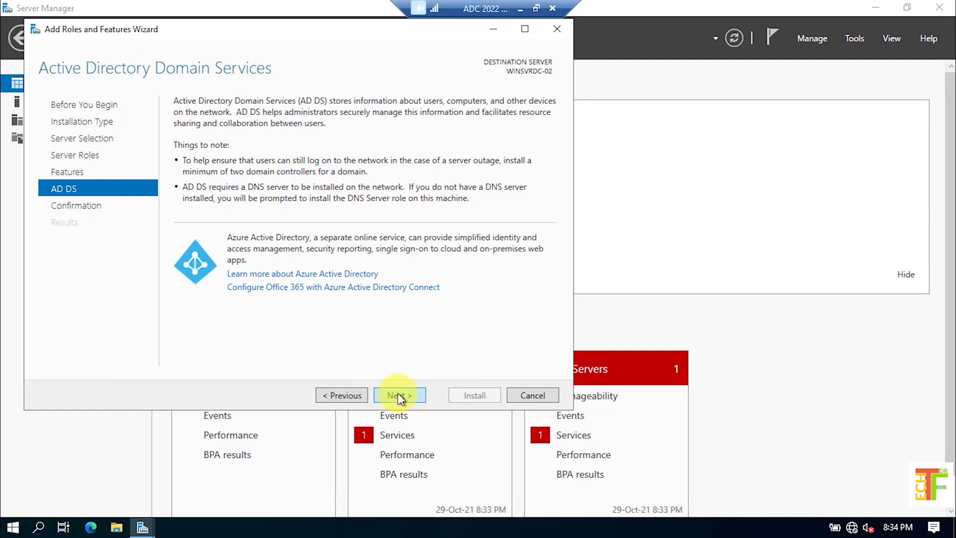
click(398, 394)
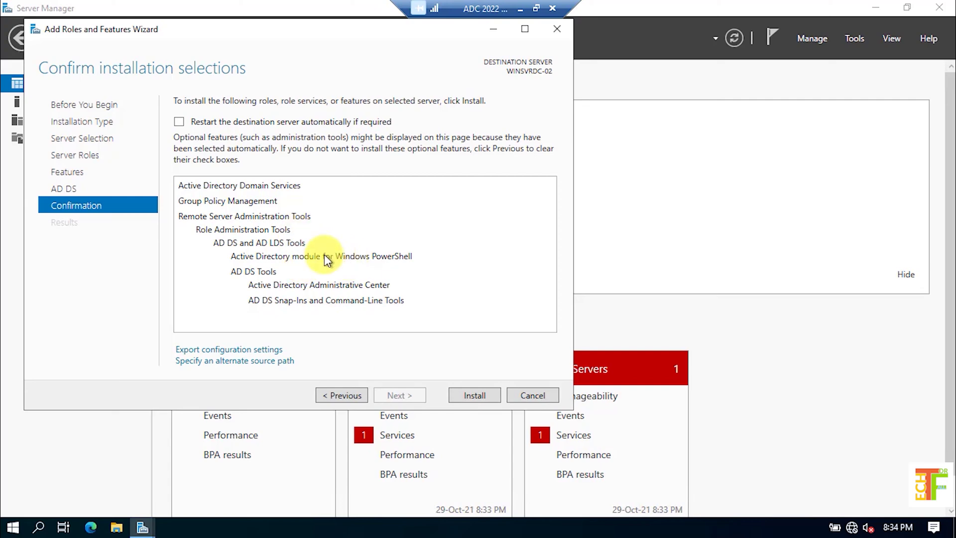
click(475, 395)
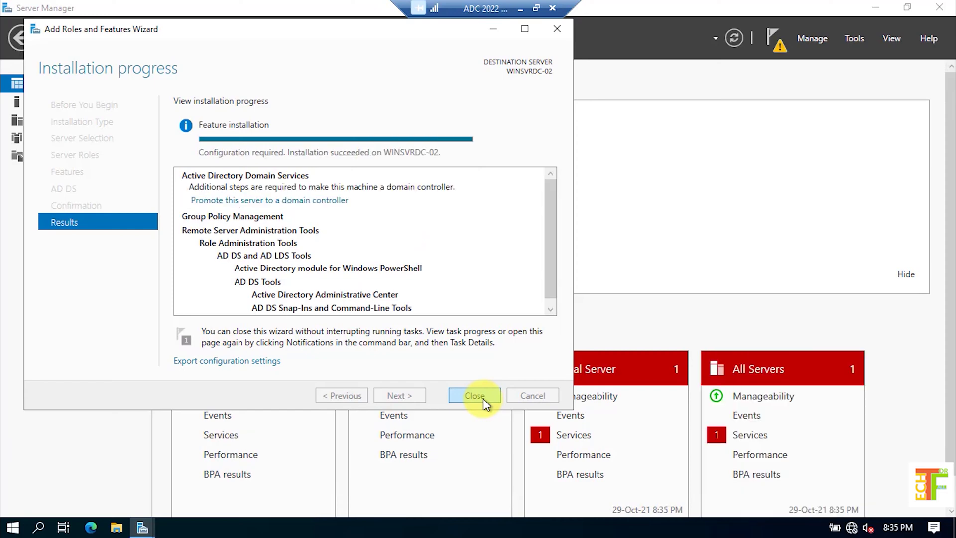
click(240, 202)
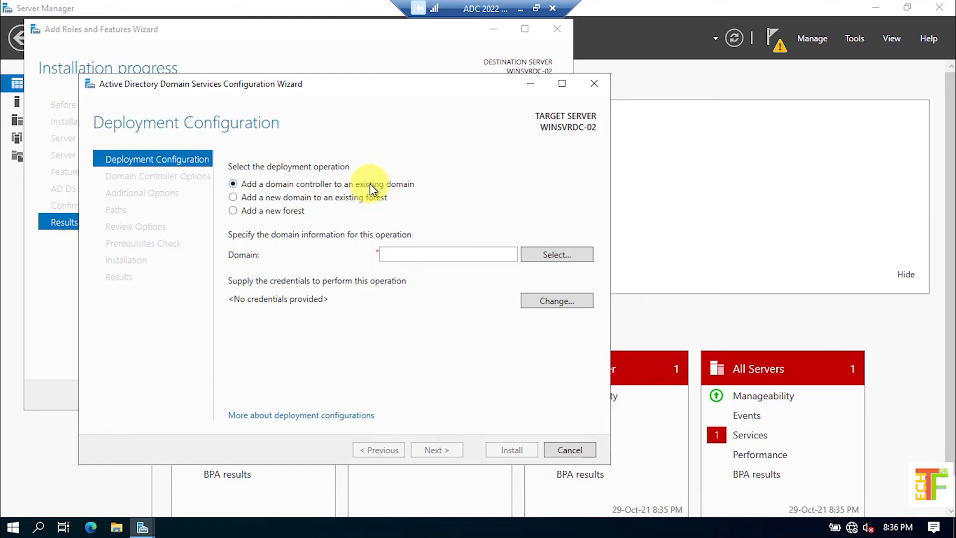
Supply the techforall.com domain administrator's credentials for the deployment
click(557, 301)
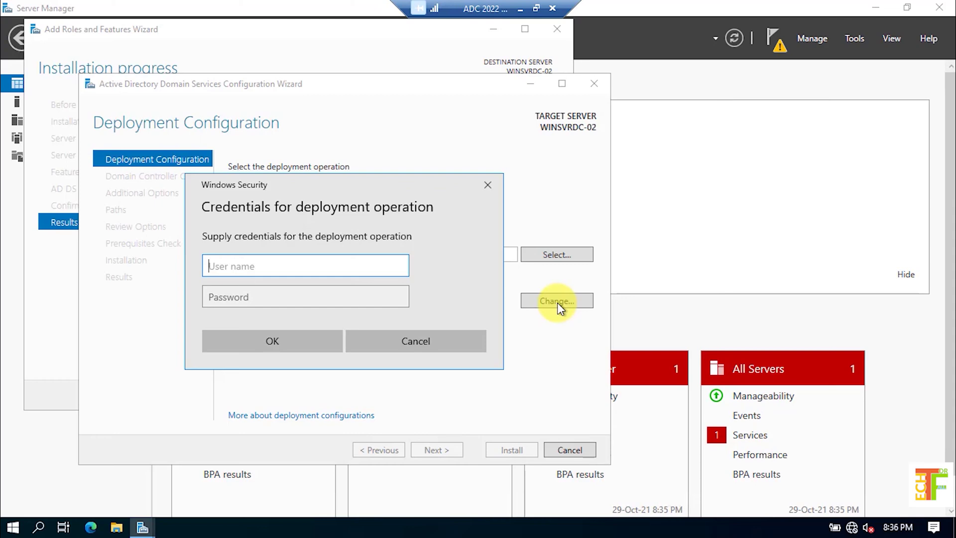
key(Tab)
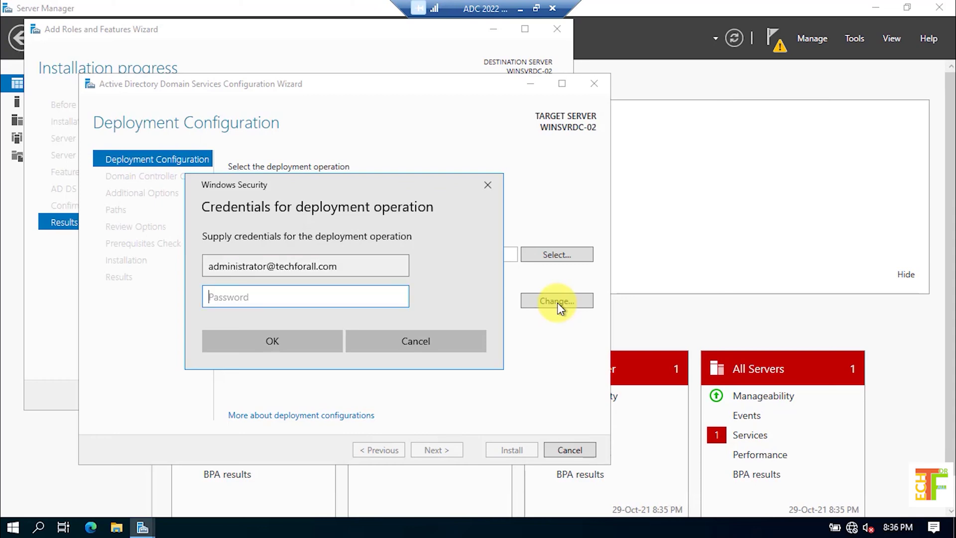
text(***********)
click(281, 344)
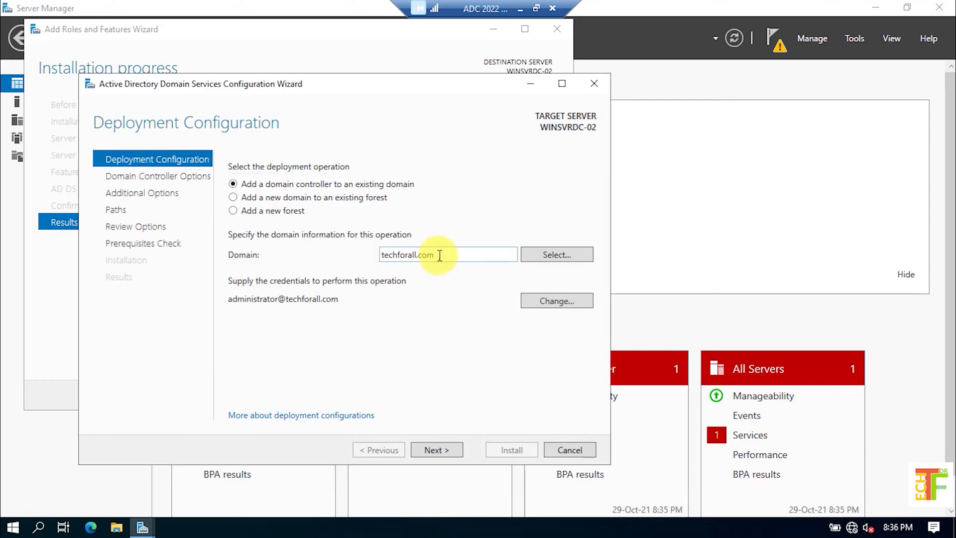
Select TechForall.com as the existing domain and validate the deployment settings
double_click(444, 255)
click(444, 254)
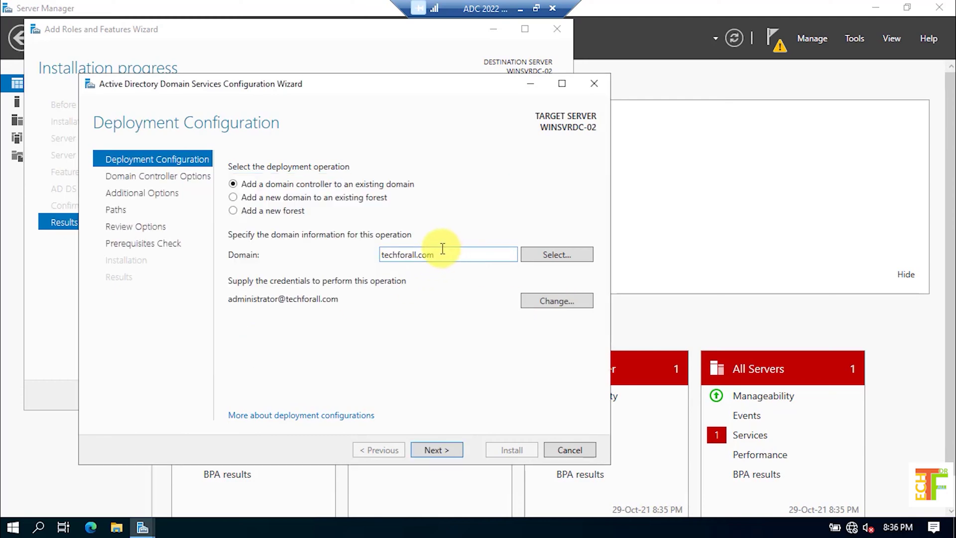
click(548, 255)
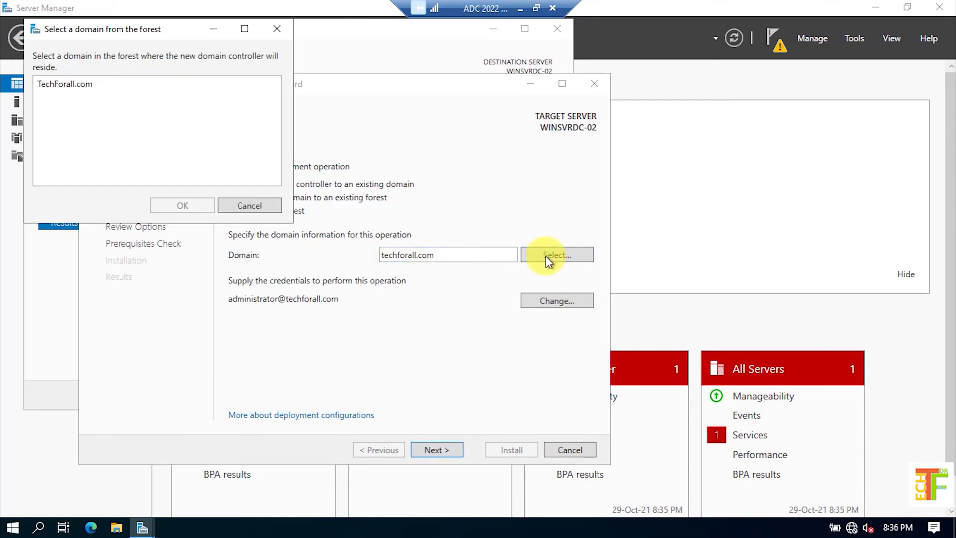
click(82, 86)
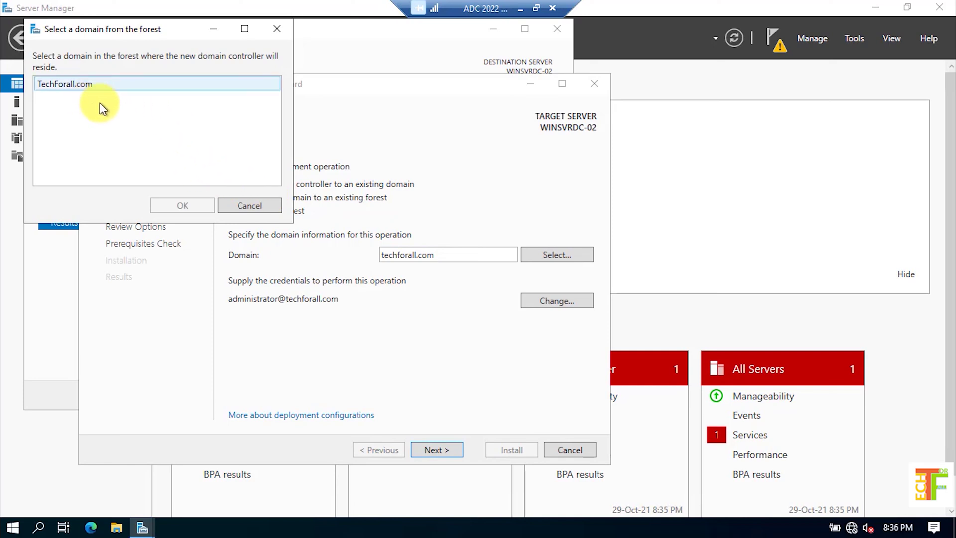
click(257, 209)
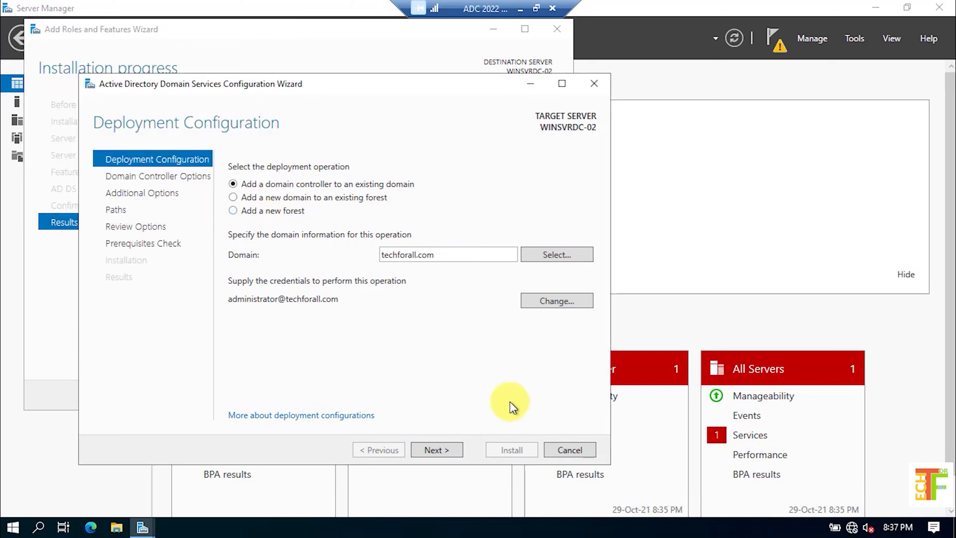
click(432, 448)
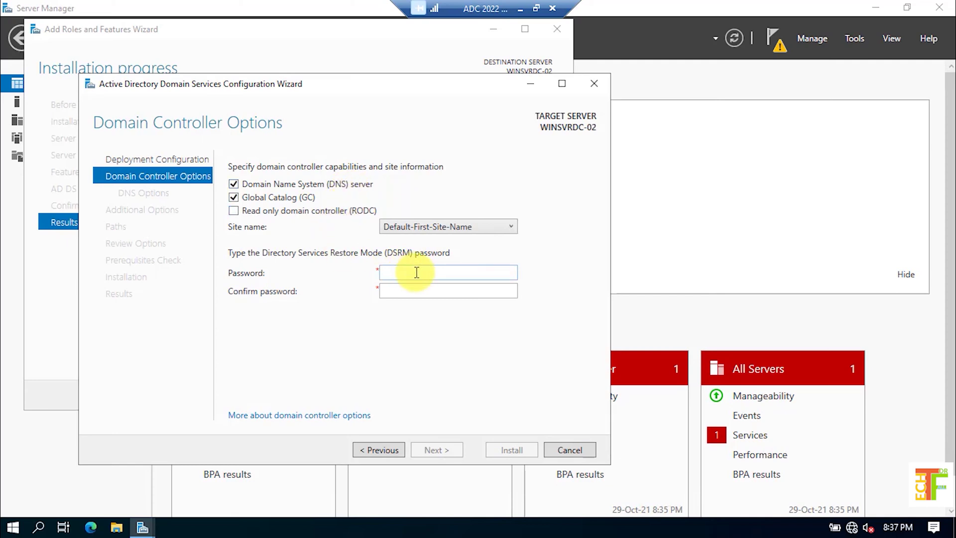
Keep Default-First-Site-Name as the site, set the DSRM password, and skip DNS delegation
click(434, 228)
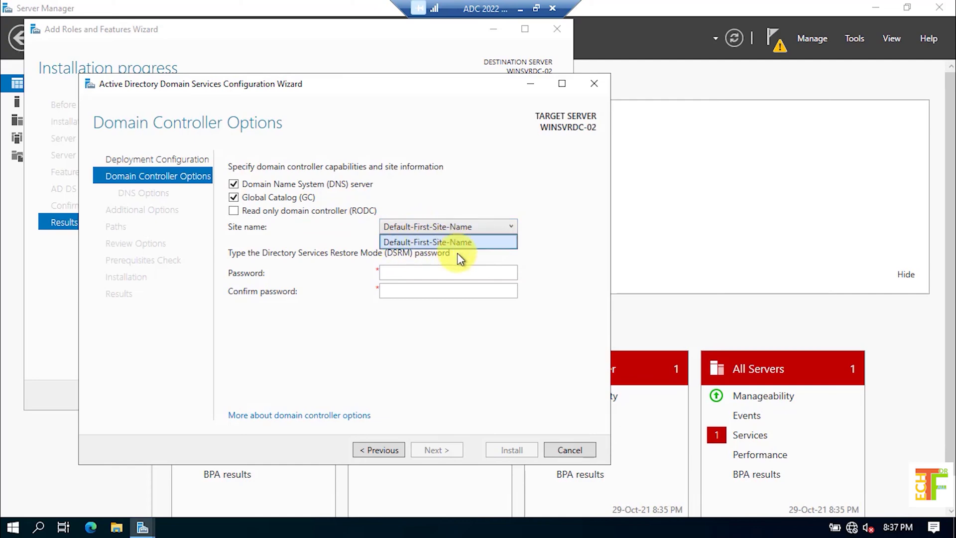
click(450, 269)
click(462, 273)
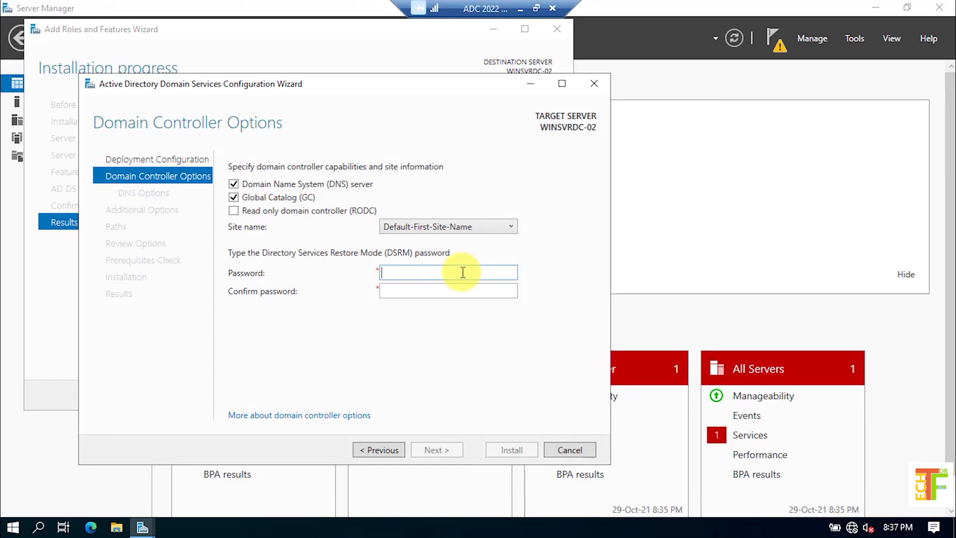
text(••••••••••)
key(Tab)
text(••••••••••)
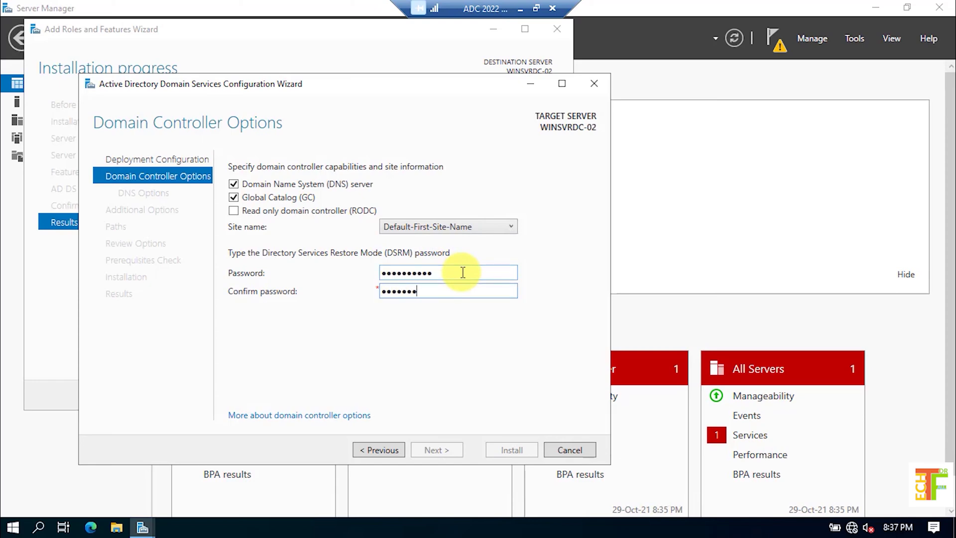
click(445, 451)
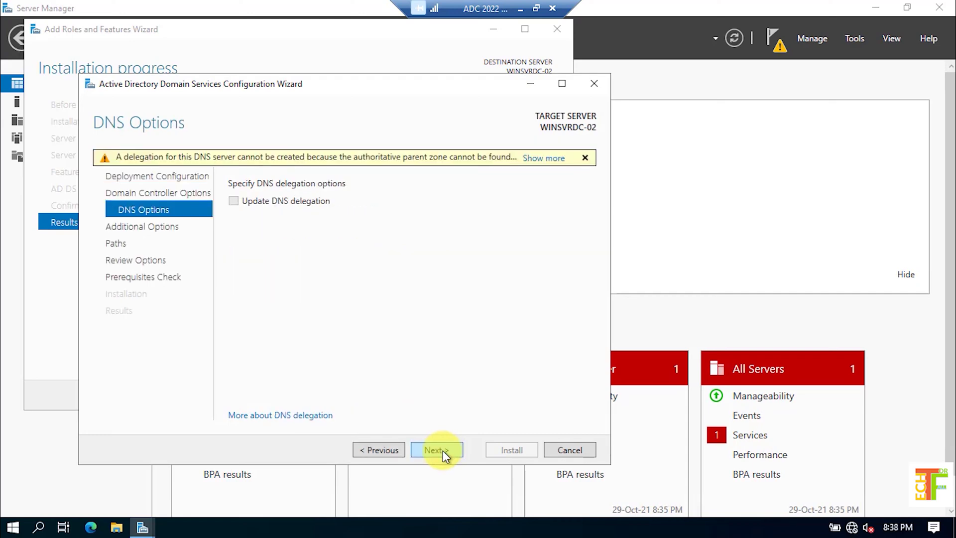
click(443, 451)
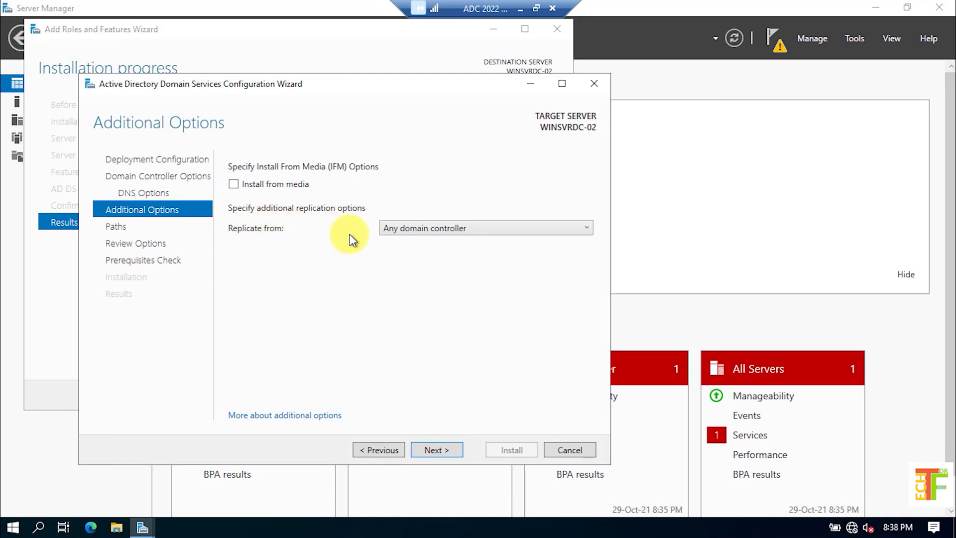
Replicate from WIN-NEEOU8K8F0B.TechForall.com and continue to the folder paths
click(419, 230)
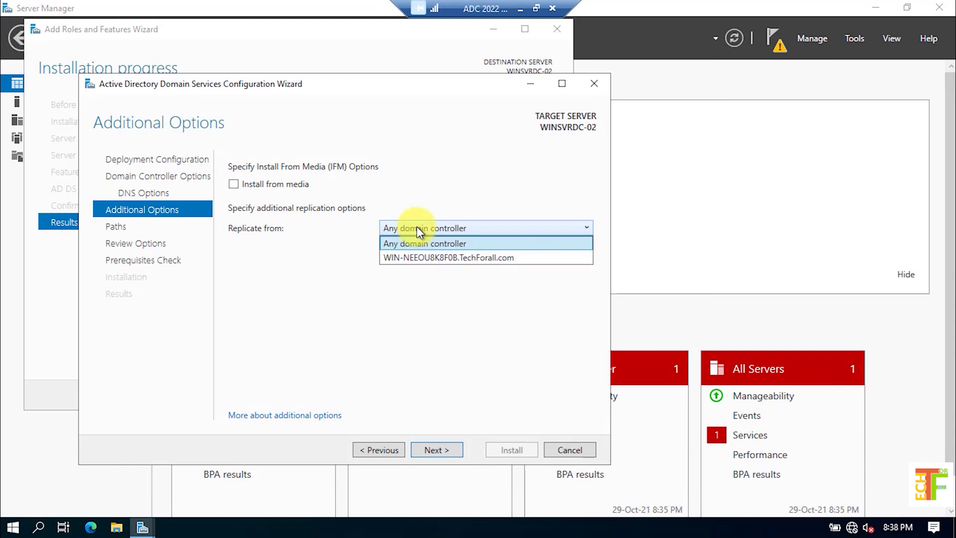
click(442, 259)
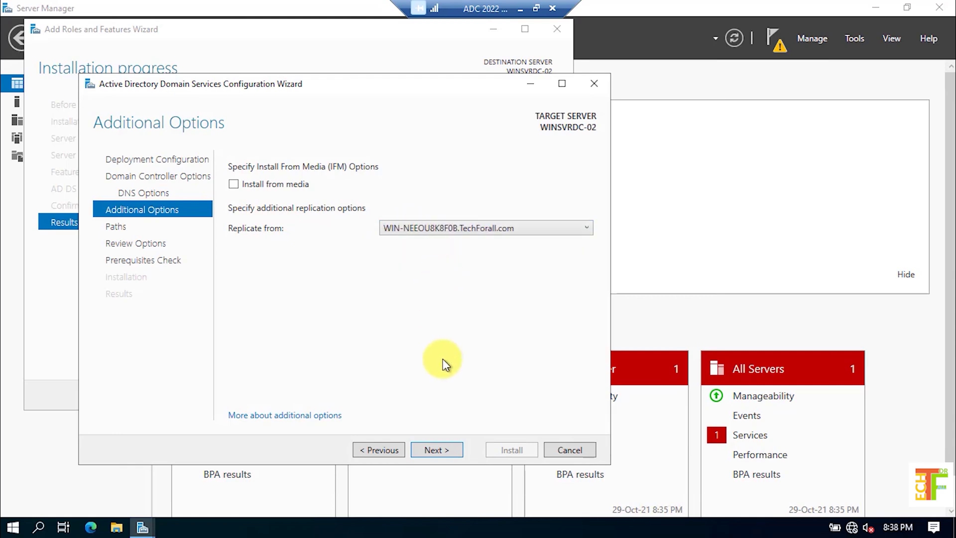
click(440, 450)
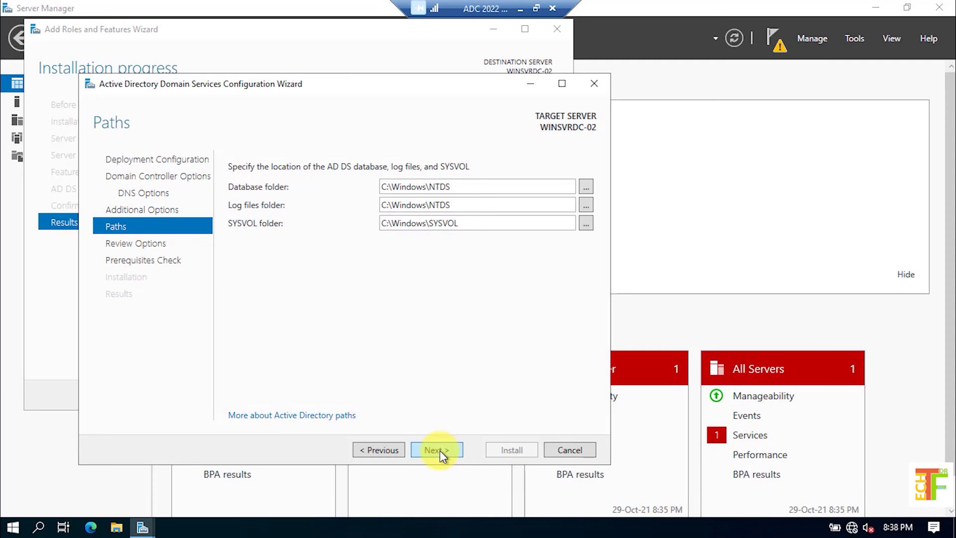
Accept default NTDS and SYSVOL paths, pass the prerequisites check, and install the domain controller
click(440, 450)
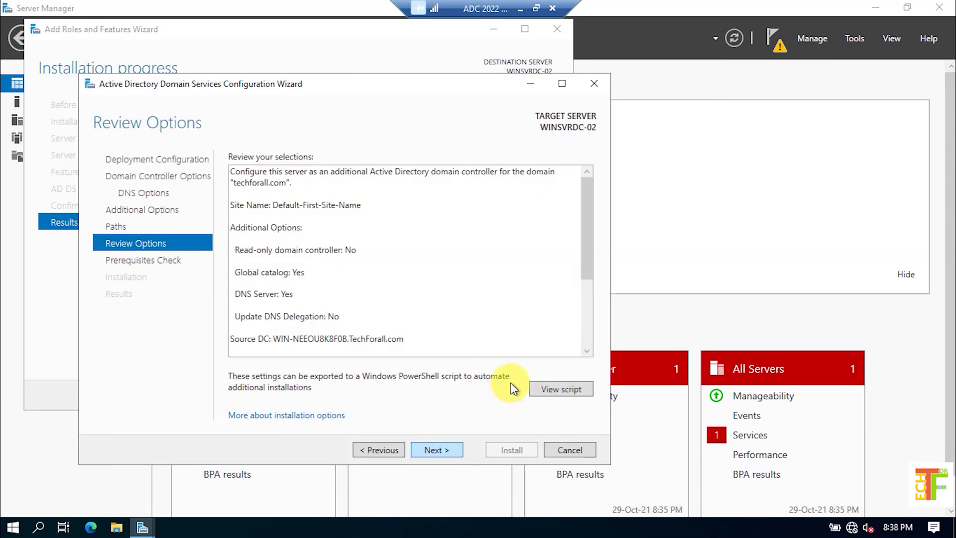
drag(589, 274, 600, 329)
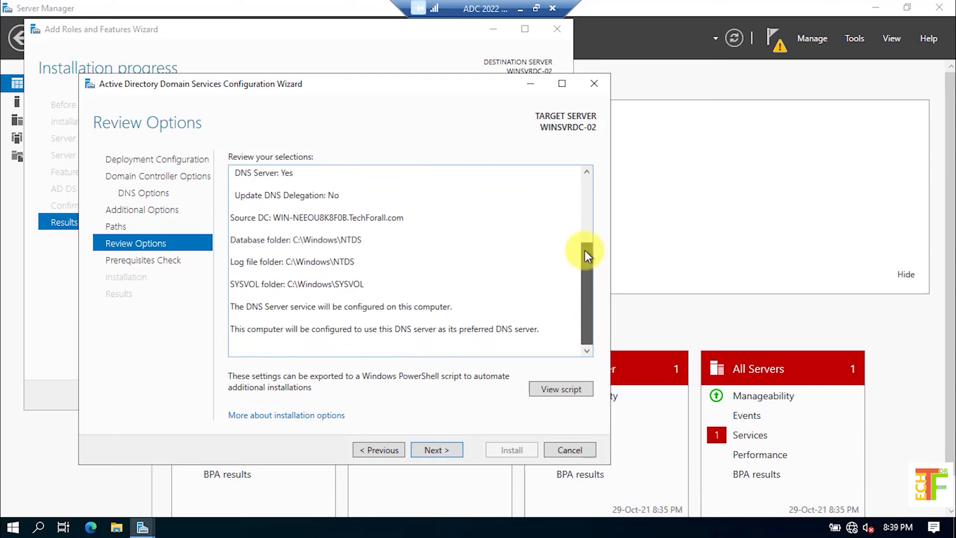
scroll(584, 250, up, 5)
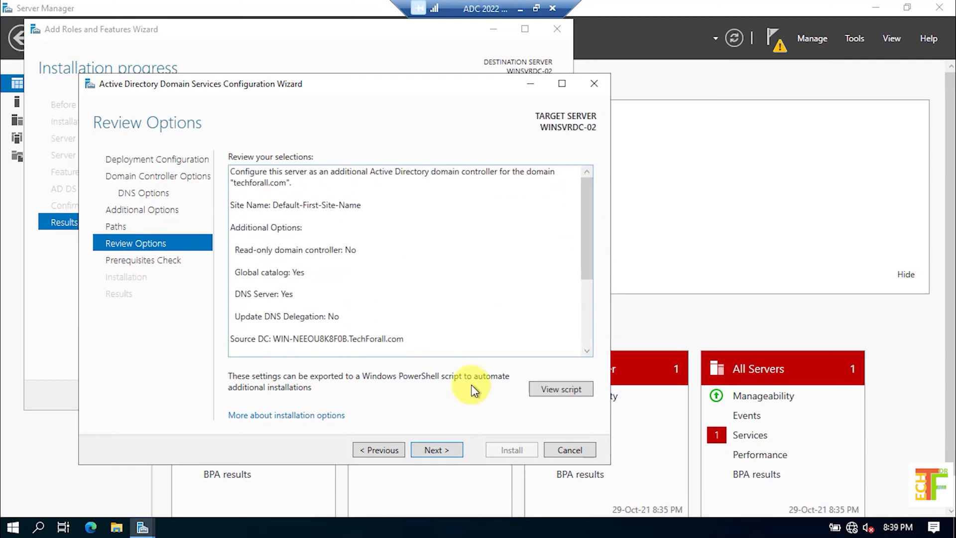
click(440, 450)
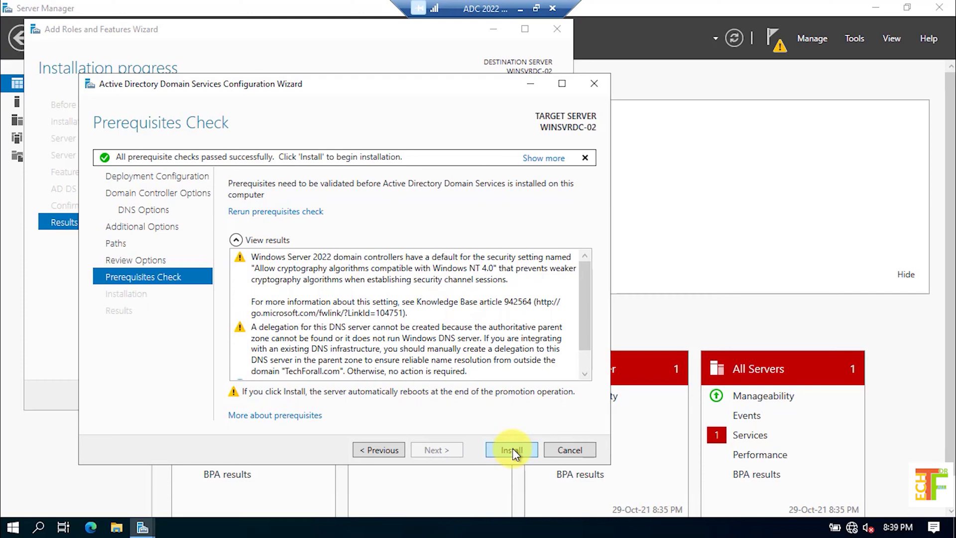
click(512, 448)
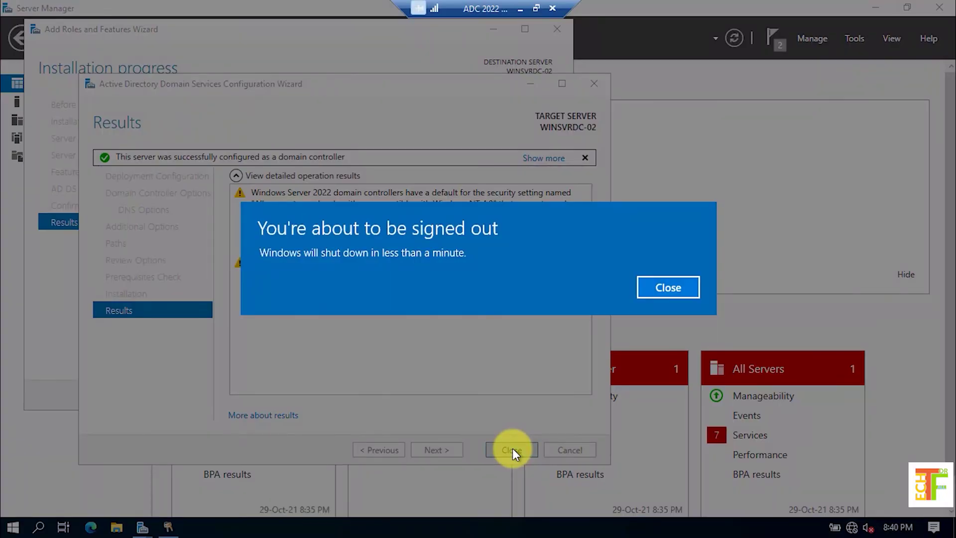
Dismiss the sign-out notice and maximize the restarting ADC 2022 VM connection window
click(656, 293)
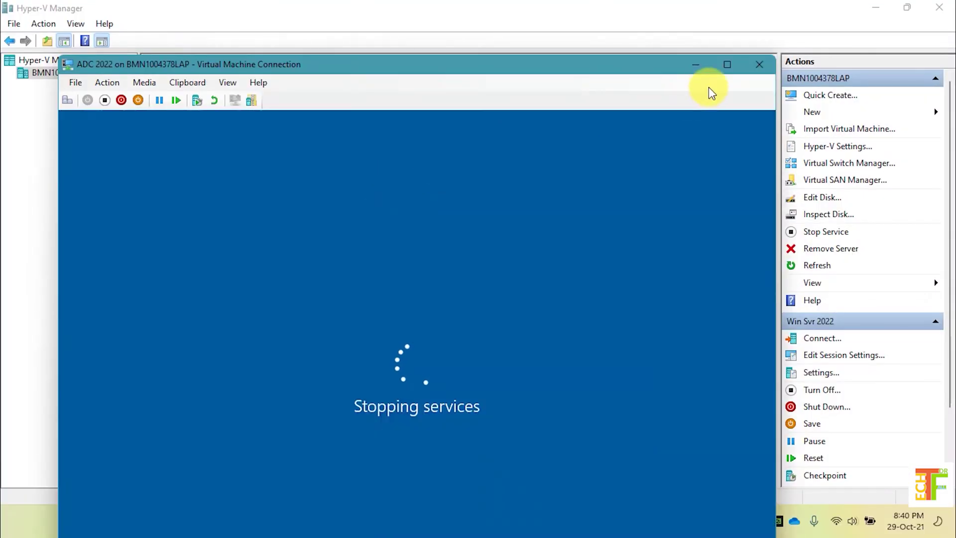
click(723, 63)
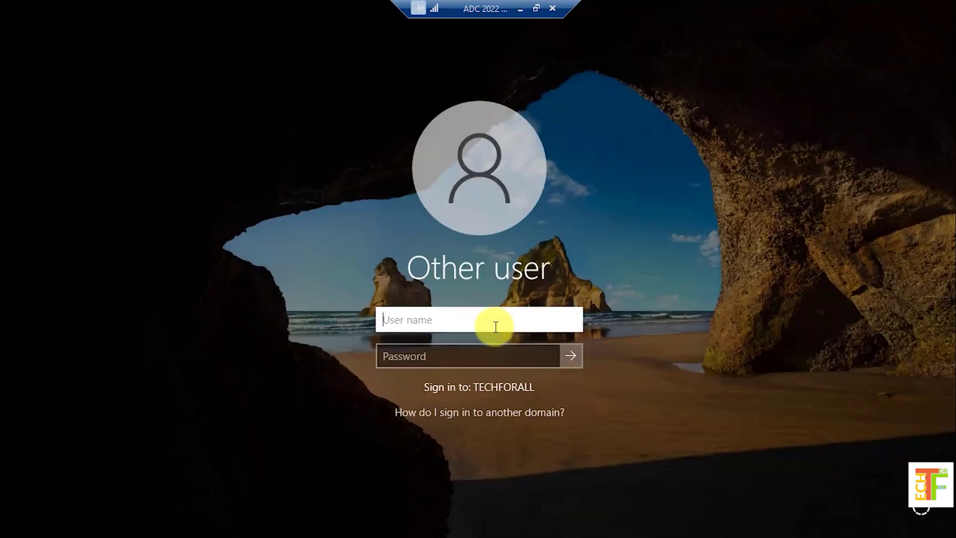
Sign in to TECHFORALL as administrator with the domain account password
text(administrator)
key(Tab)
text(••••••••••)
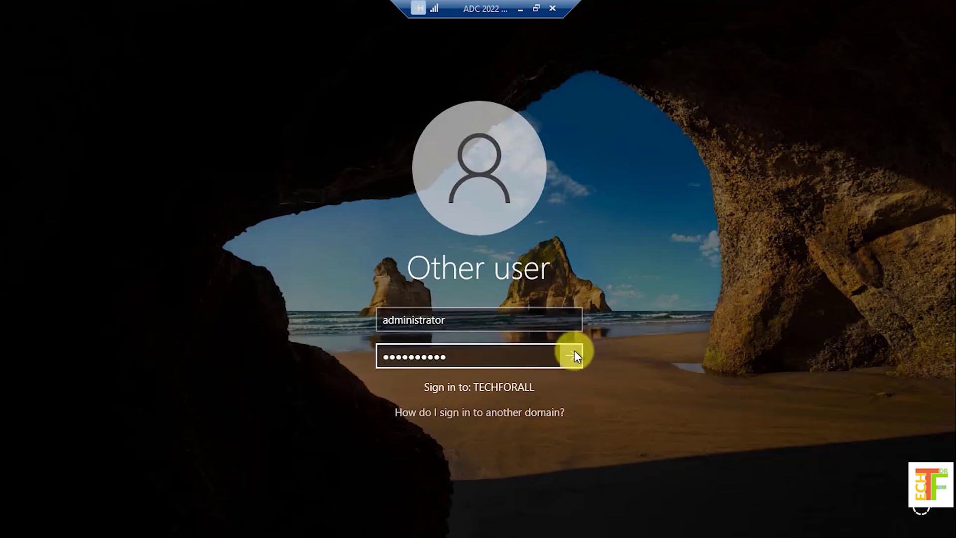
click(574, 355)
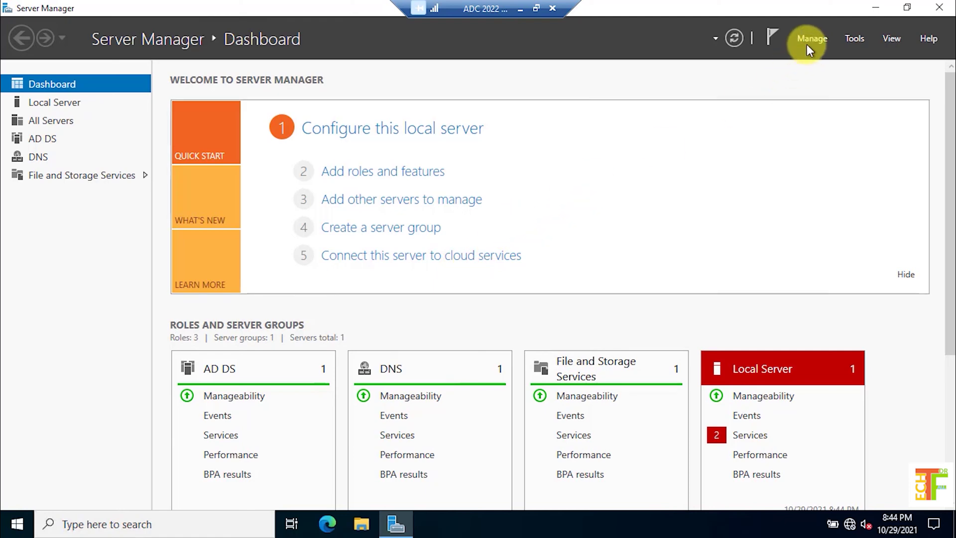
click(865, 37)
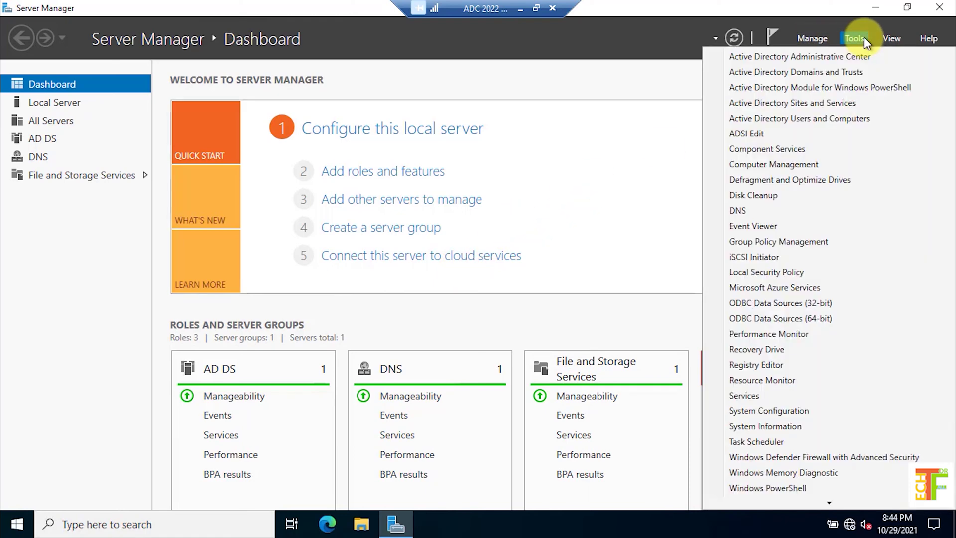
click(831, 124)
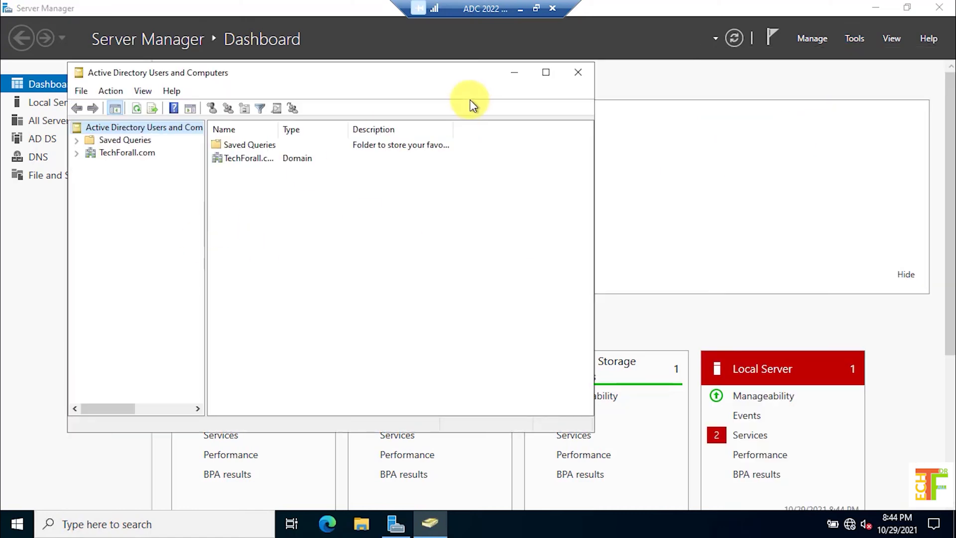
click(543, 76)
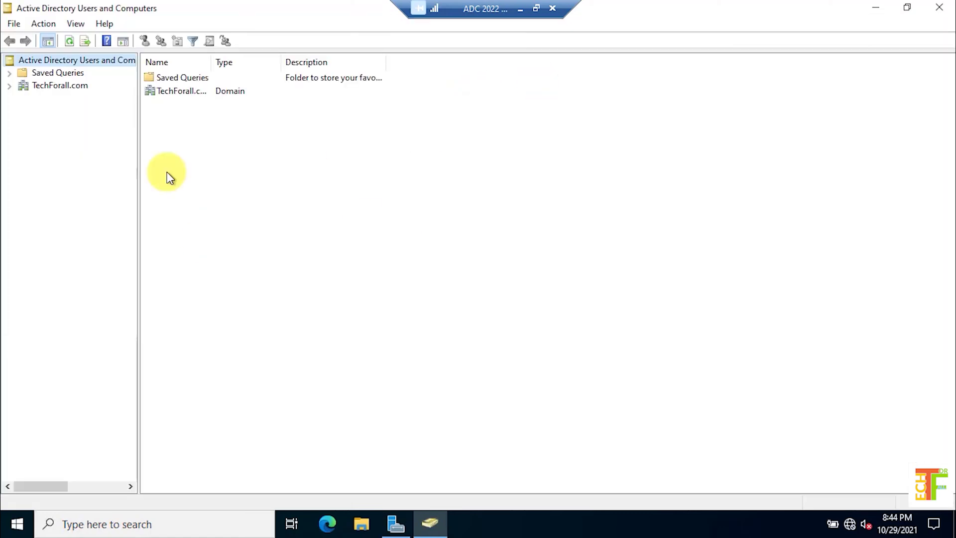
double_click(70, 84)
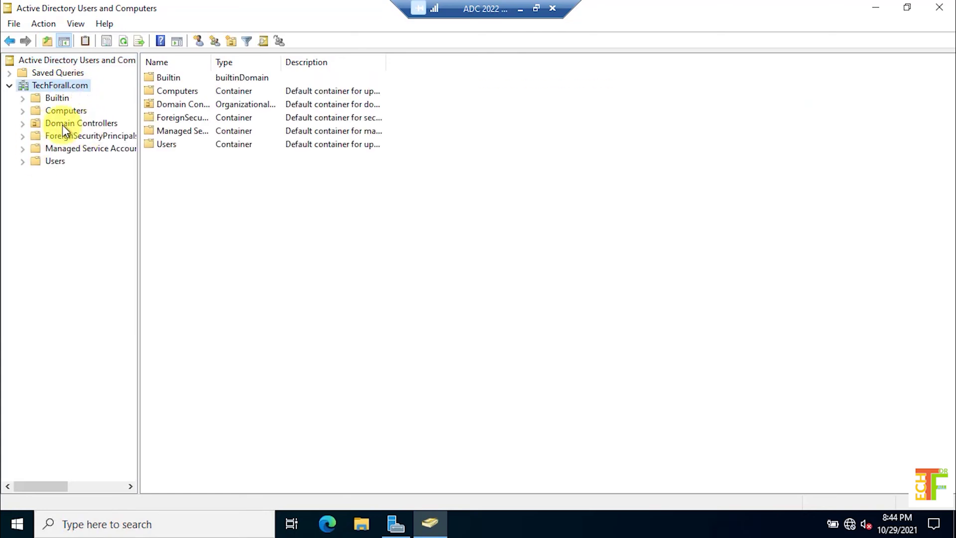
click(62, 124)
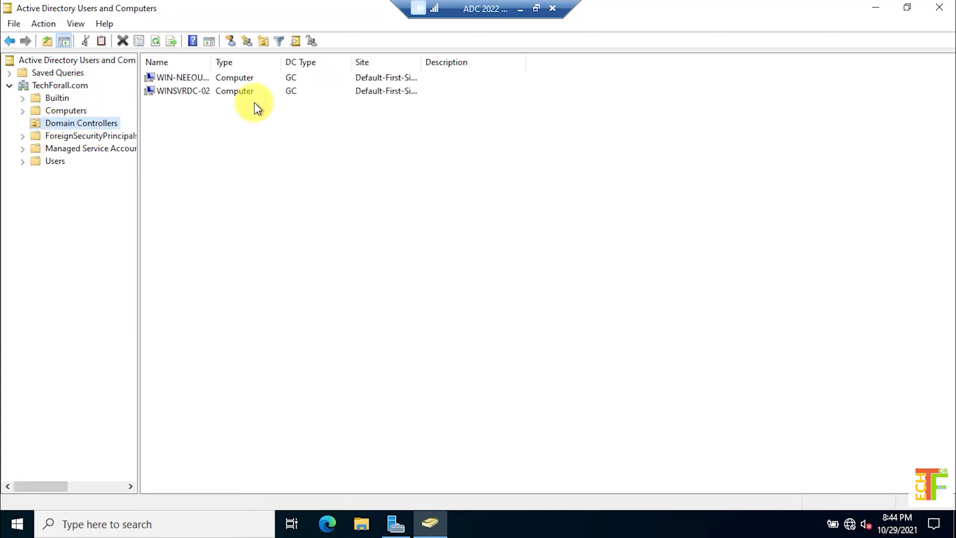
double_click(210, 52)
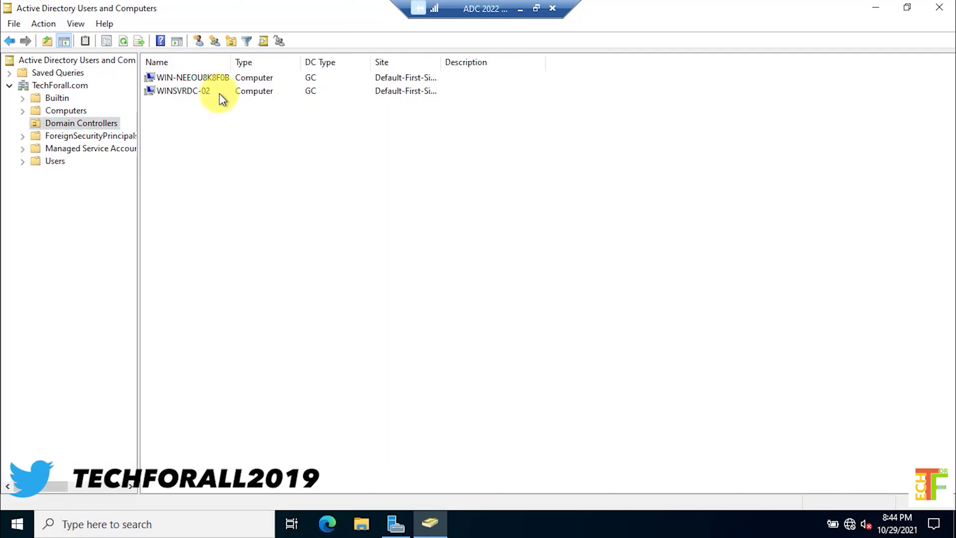
click(207, 79)
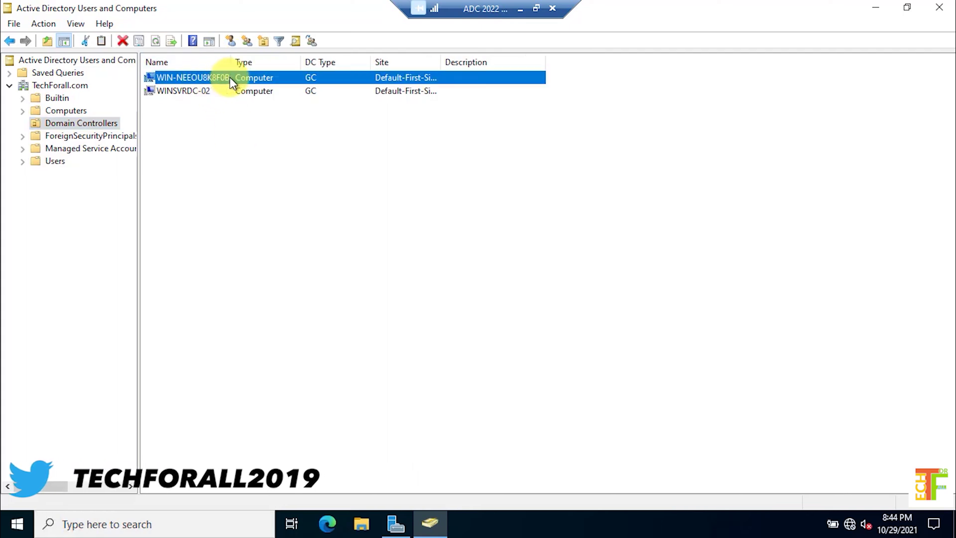
click(187, 91)
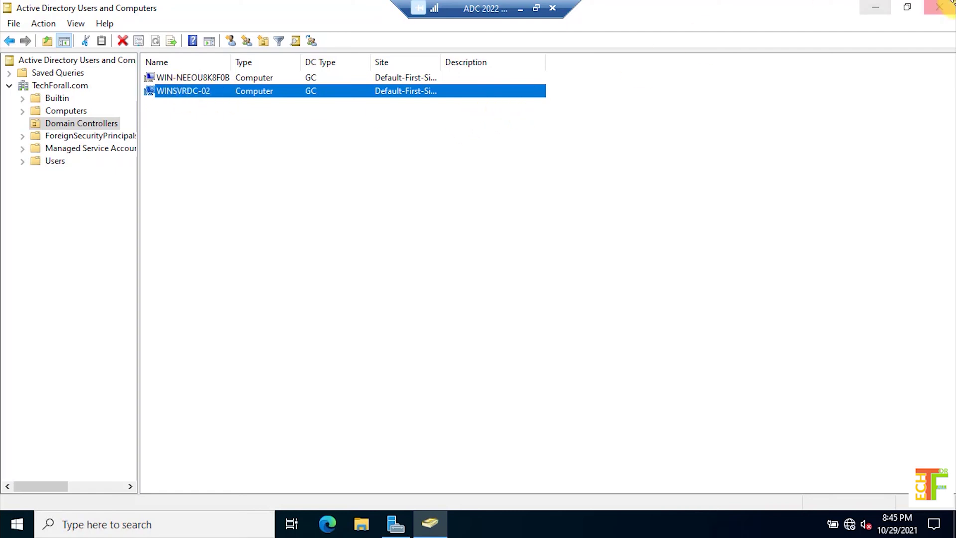
click(939, 7)
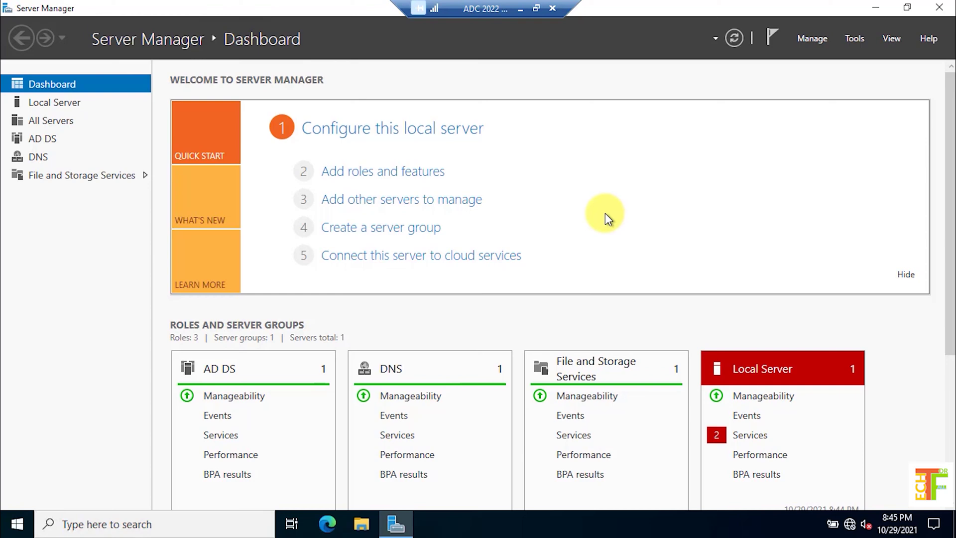
click(855, 40)
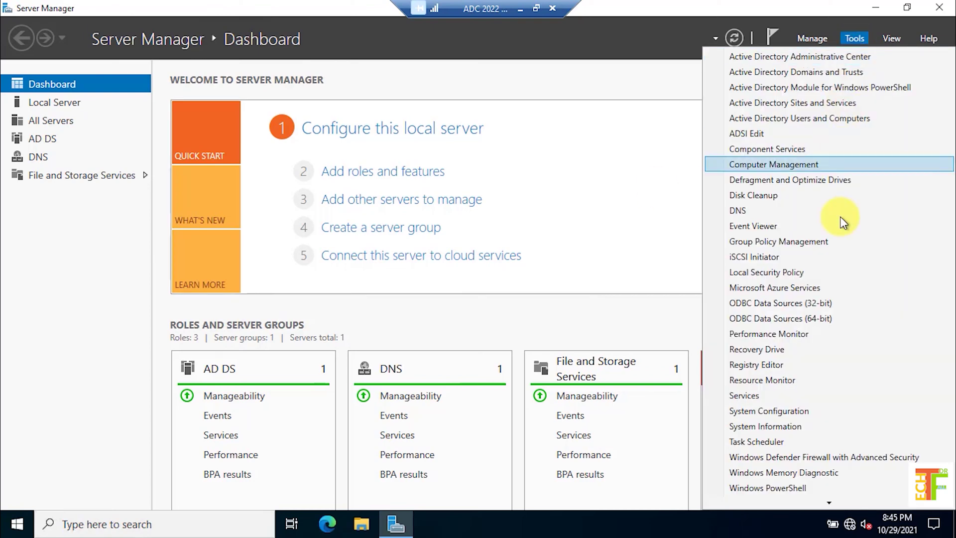
click(747, 211)
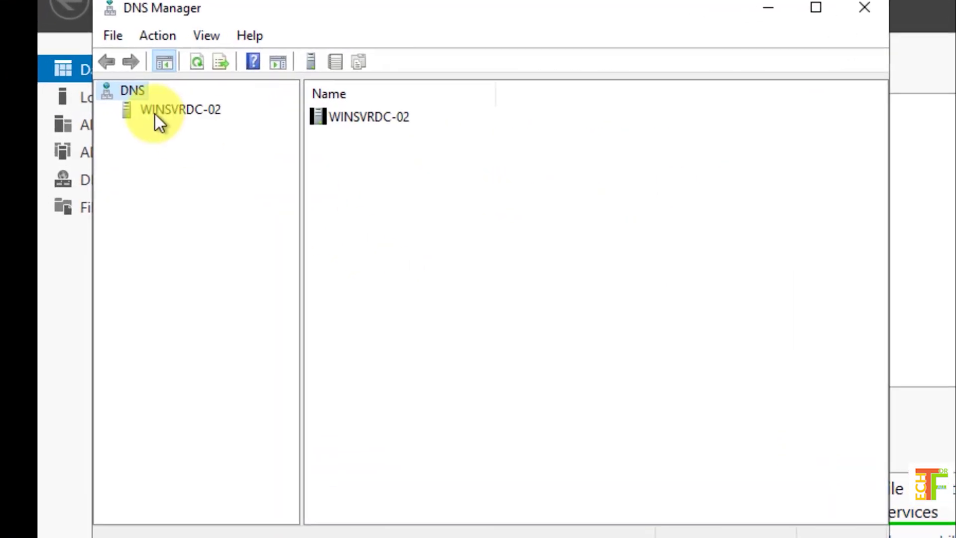
double_click(155, 113)
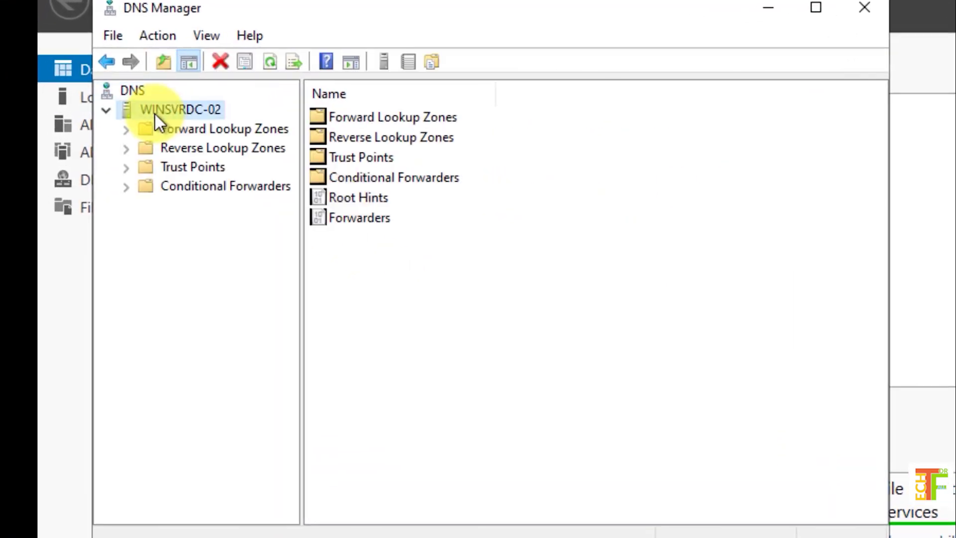
double_click(180, 130)
click(219, 190)
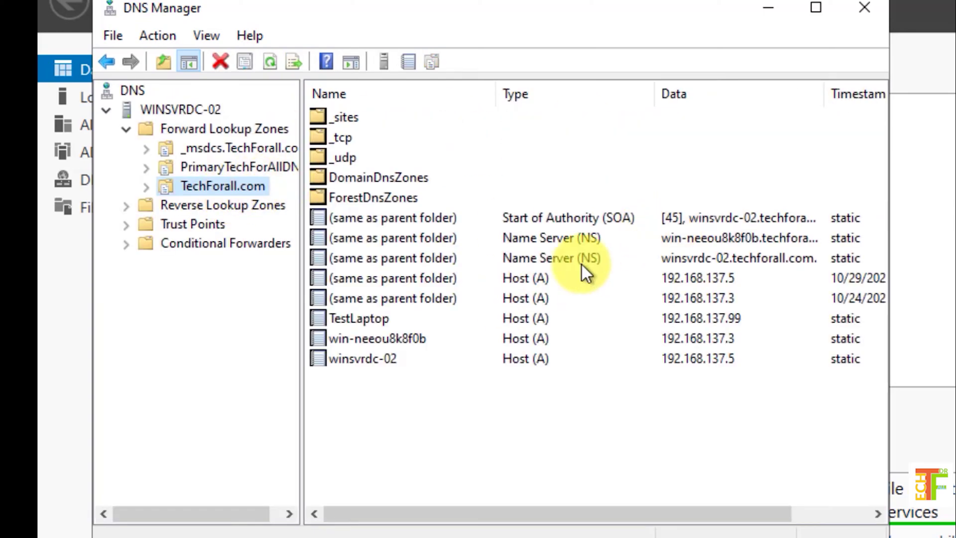
click(752, 255)
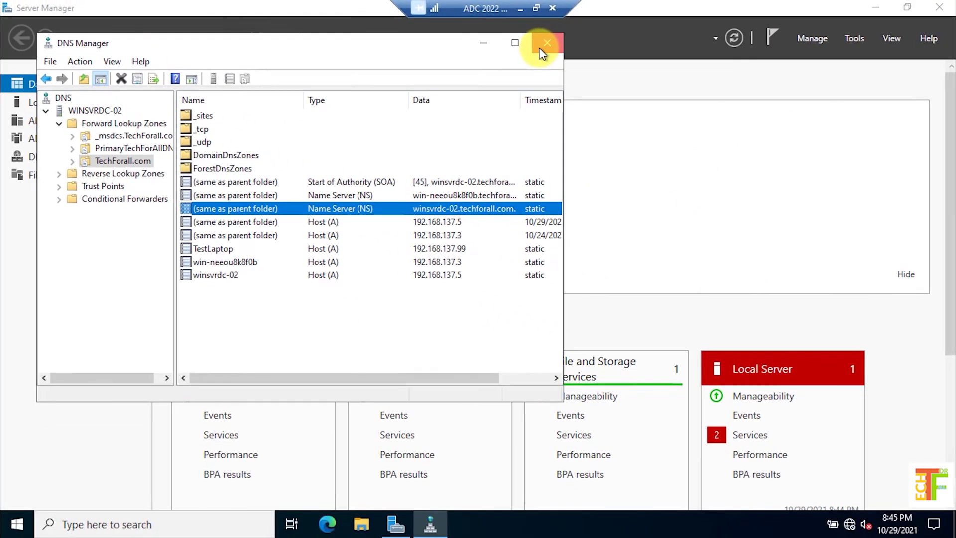
click(864, 7)
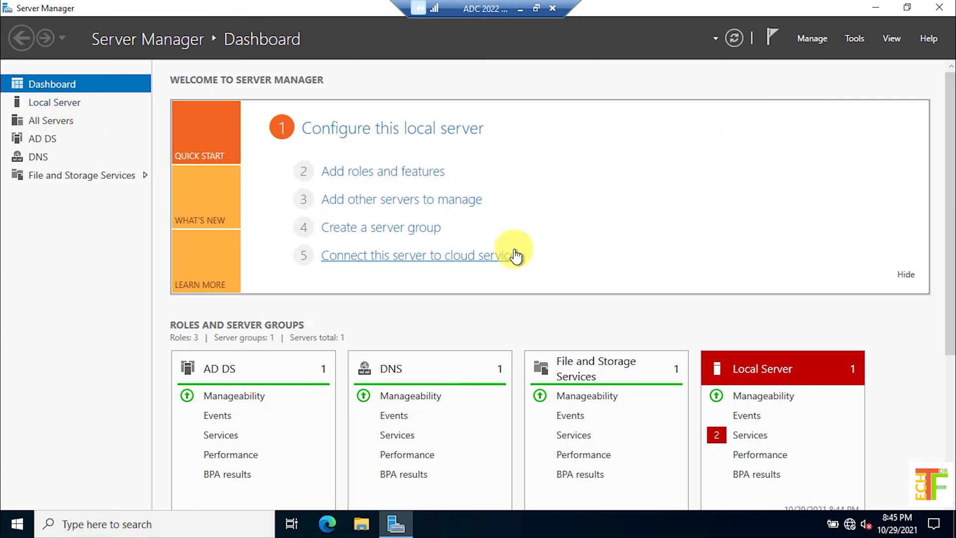
On ADC 2022, open the Ethernet adapter's IPv4 properties via ncpa.cpl
key(super+r)
text(ncpa.cp)
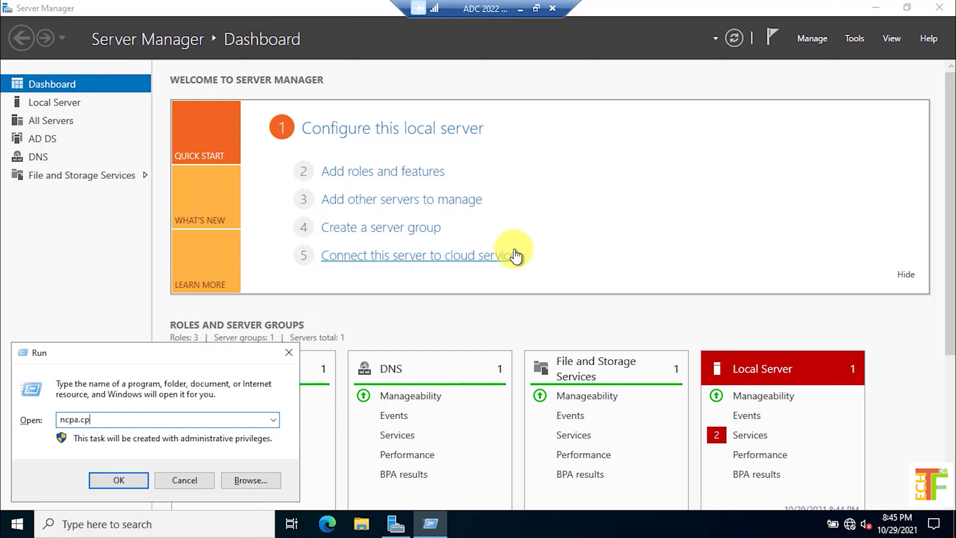
text(l)
key(Return)
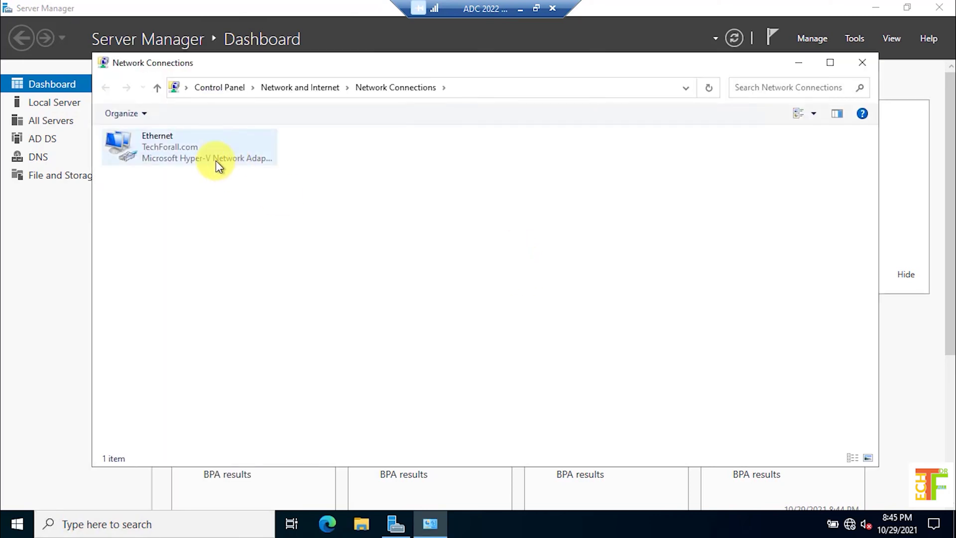
double_click(216, 160)
click(399, 377)
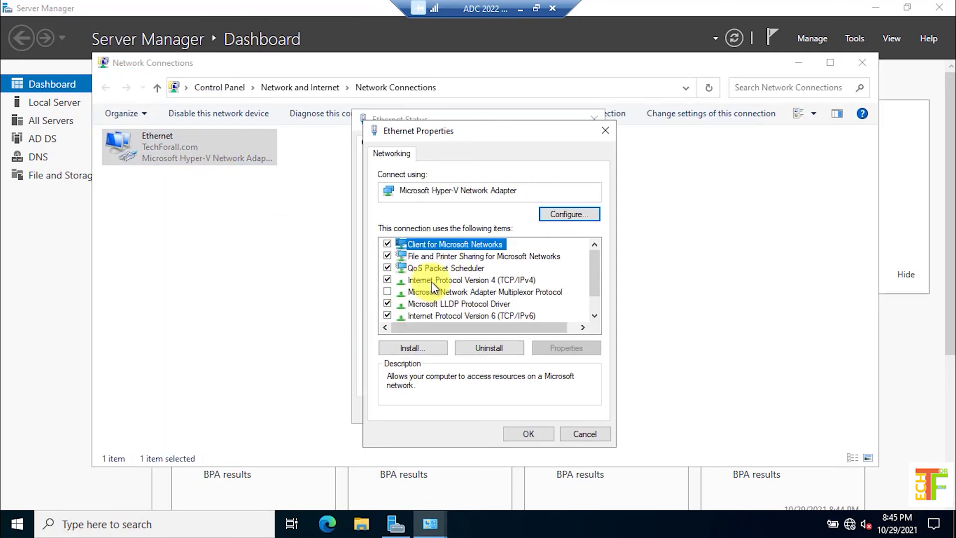
double_click(447, 282)
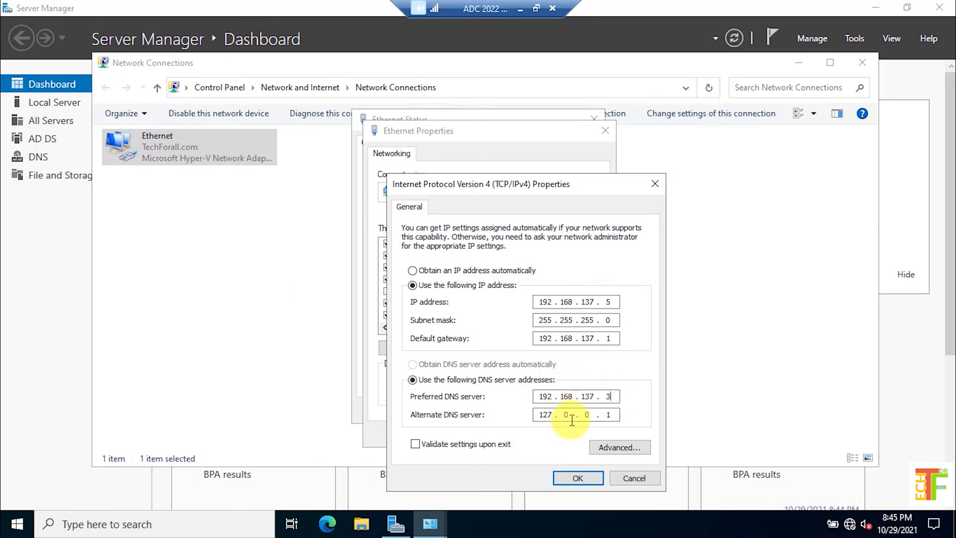
Change the alternate DNS server from 127.0.0.1 to 192.168.137.5 and save
double_click(617, 414)
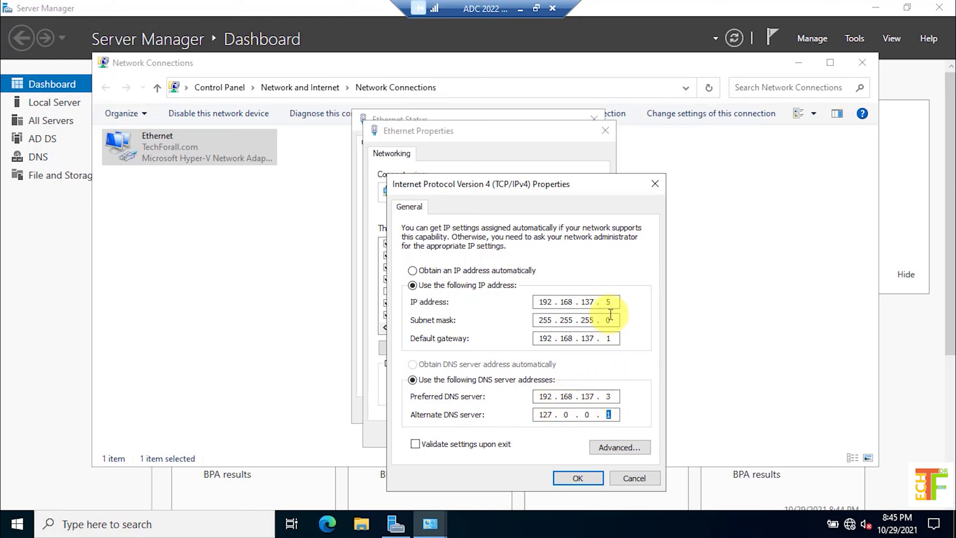
key(BackSpace)
key(BackSpace)
key(BackSpace)
key(BackSpace)
key(BackSpace)
key(BackSpace)
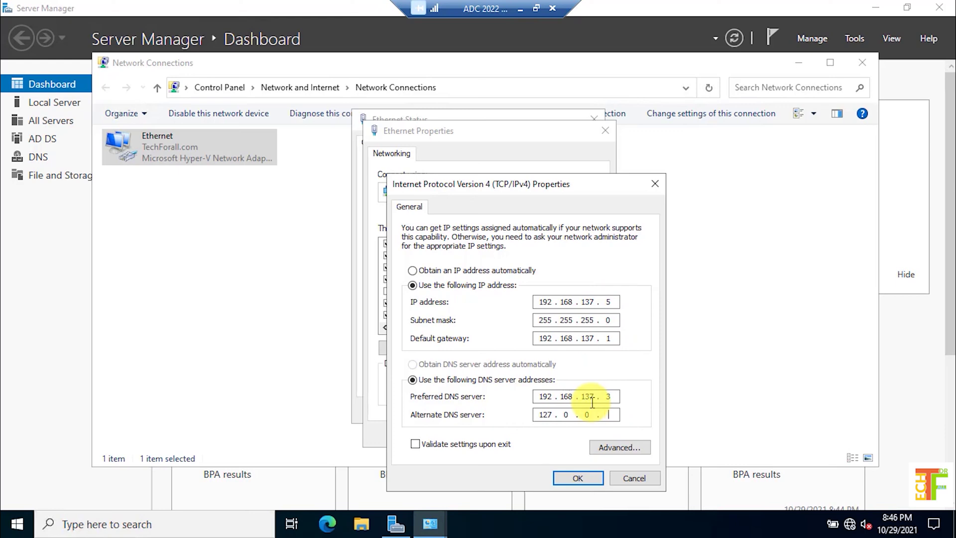
text(192.168.1375)
click(578, 478)
click(536, 440)
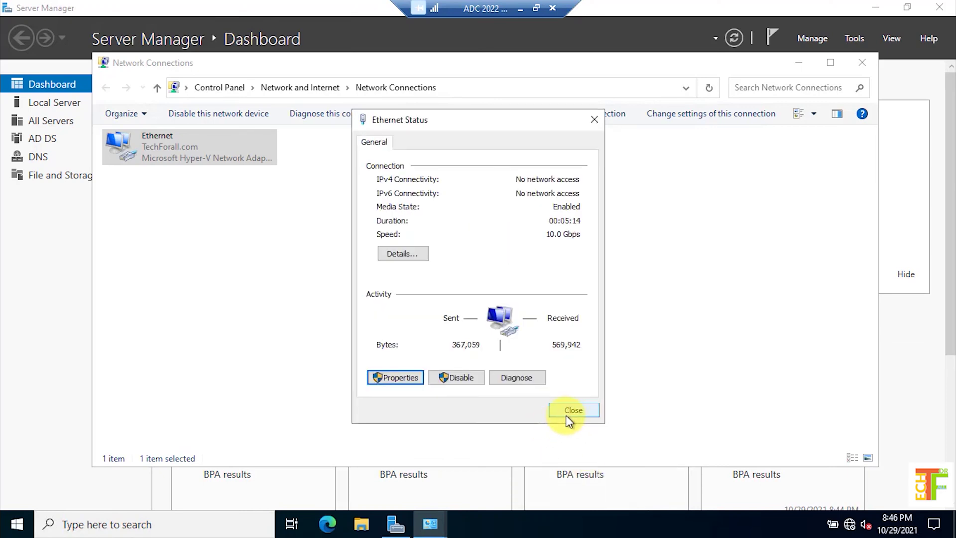
click(567, 412)
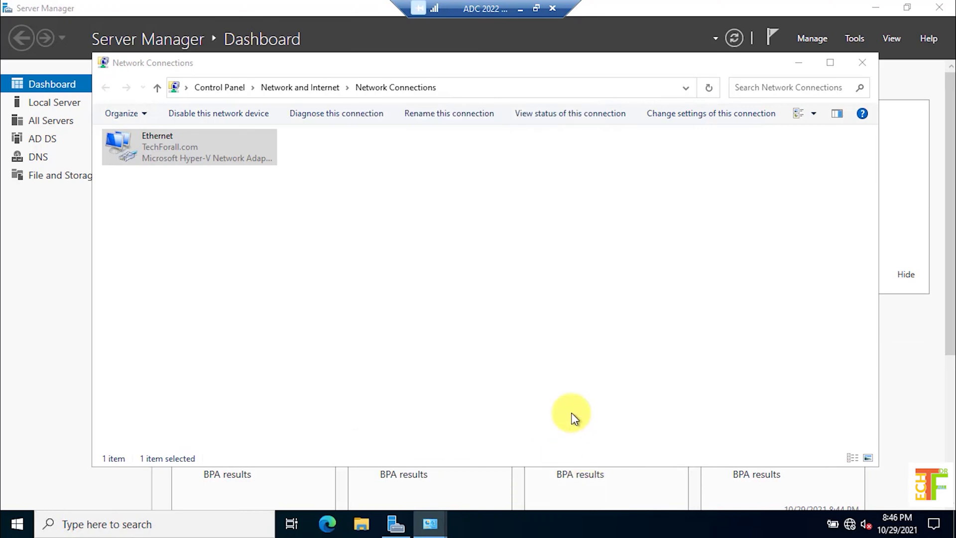
Switch to the Win Svr 2022 VM and open its Ethernet adapter's IPv4 properties
click(520, 9)
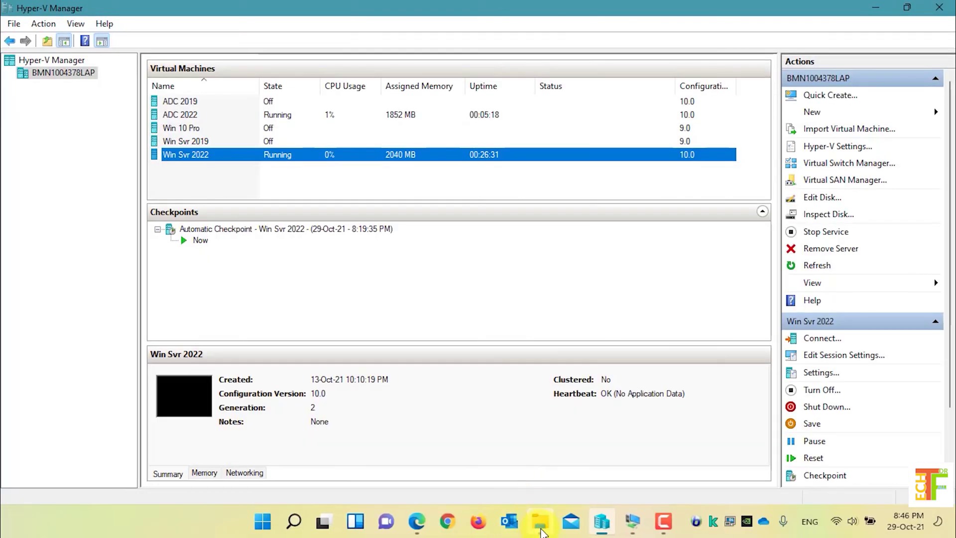
click(649, 521)
click(577, 462)
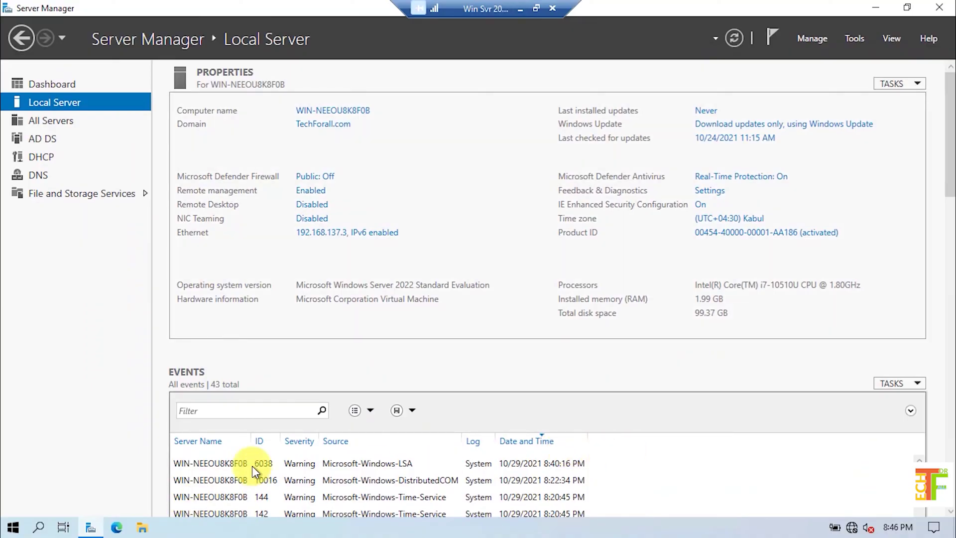
key(super+r)
text(sysdm.cpl)
key(Return)
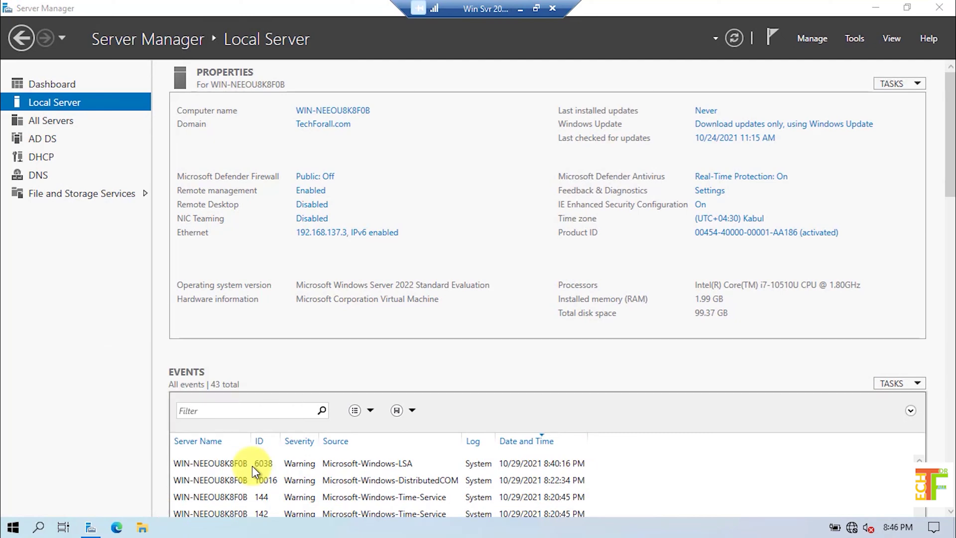
click(79, 97)
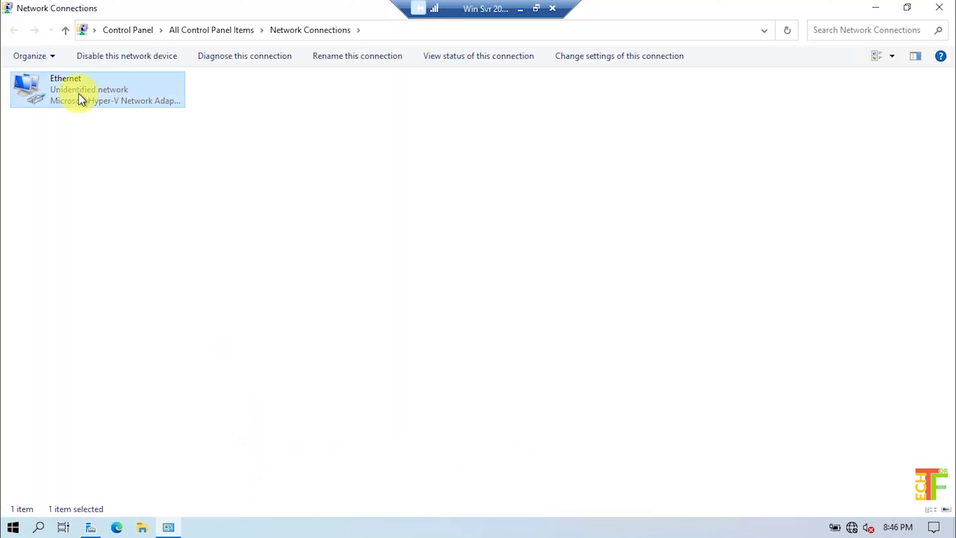
double_click(81, 99)
click(420, 377)
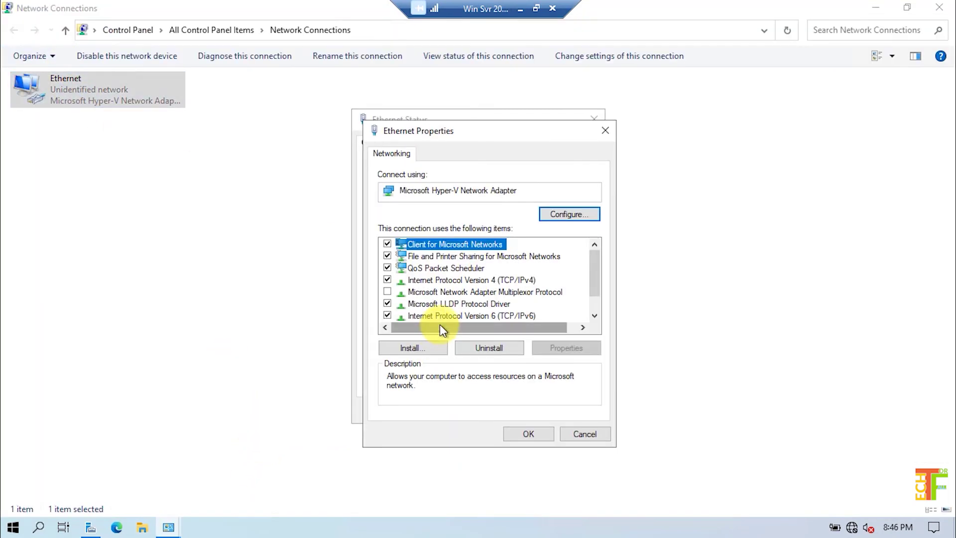
double_click(463, 280)
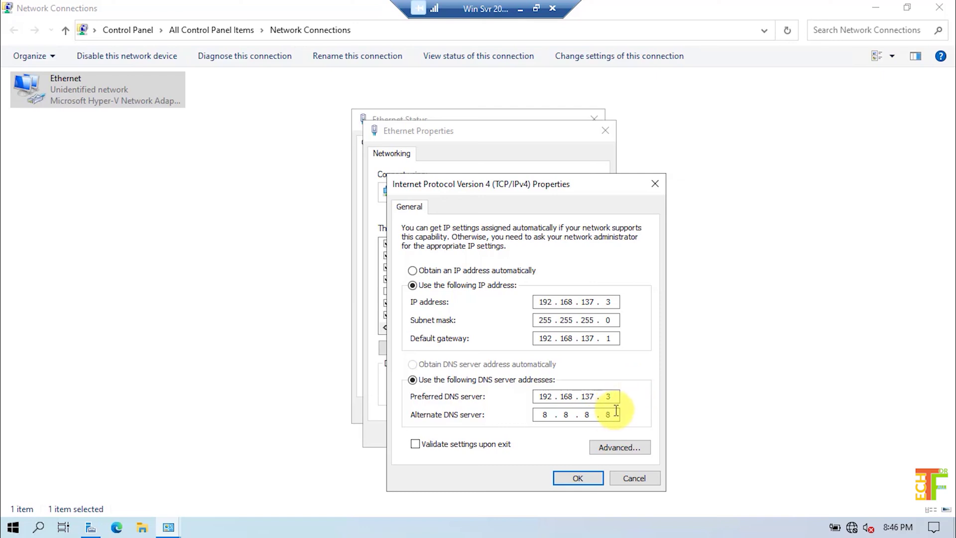
Replace the alternate DNS 8.8.8.8 with 192.168.137.5, save, and leave the session
click(616, 409)
key(BackSpace)
key(BackSpace)
key(BackSpace)
key(BackSpace)
text(192.168.13)
text(7)
text(1)
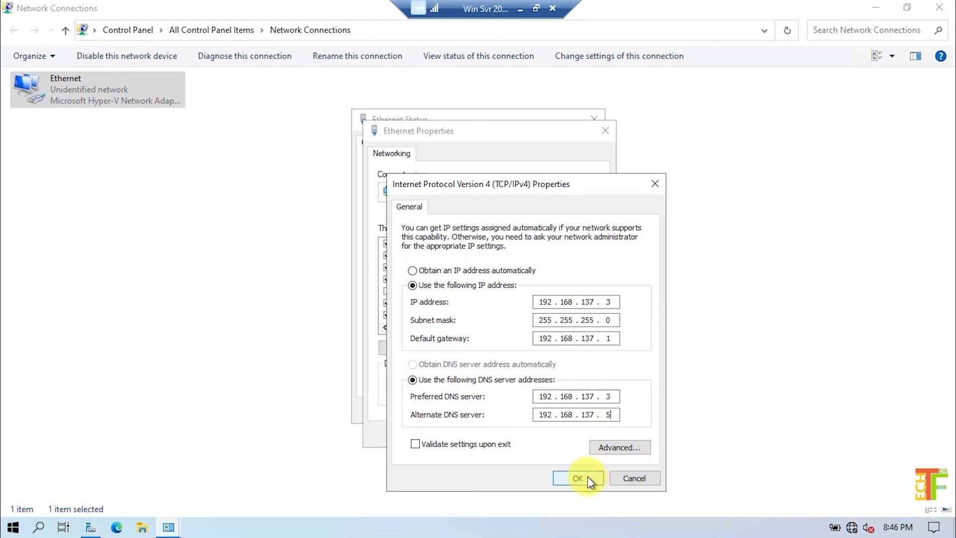
click(587, 476)
click(548, 433)
click(564, 413)
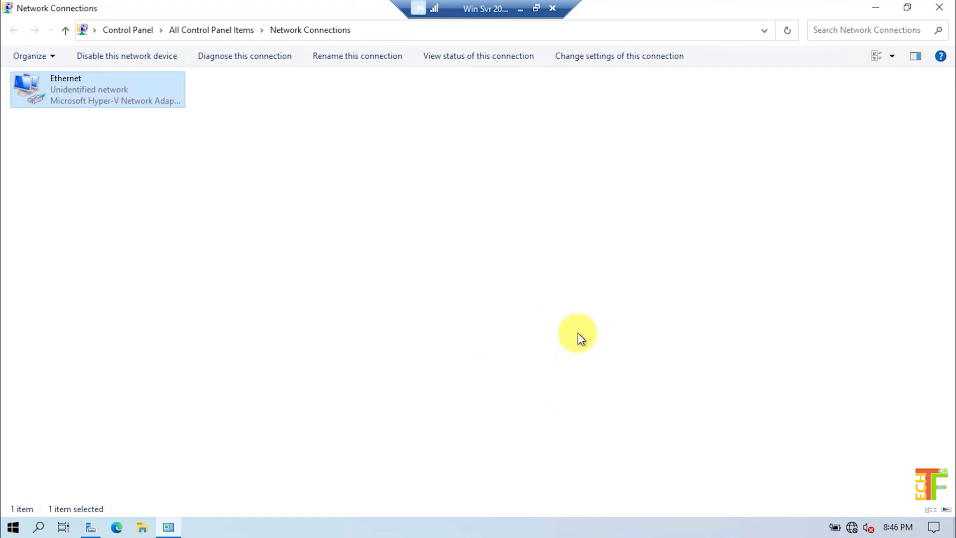
click(520, 10)
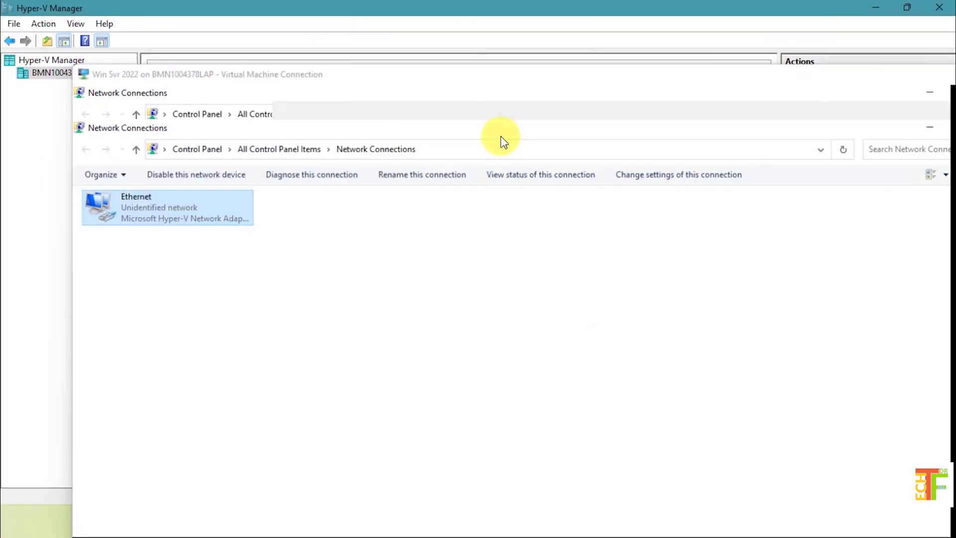
Back on ADC 2022, close Network Connections and open Active Directory Sites and Services maximized
mouse_move(642, 518)
click(670, 456)
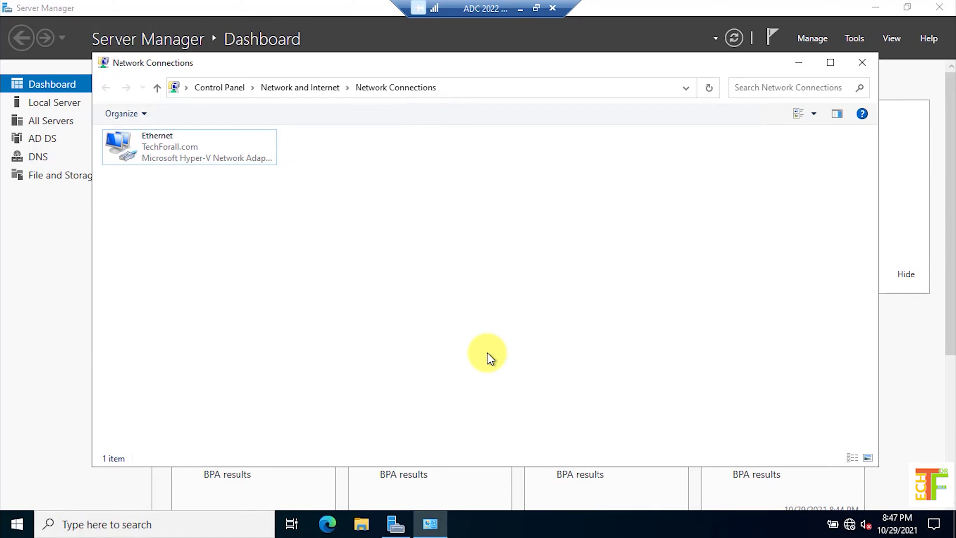
click(861, 63)
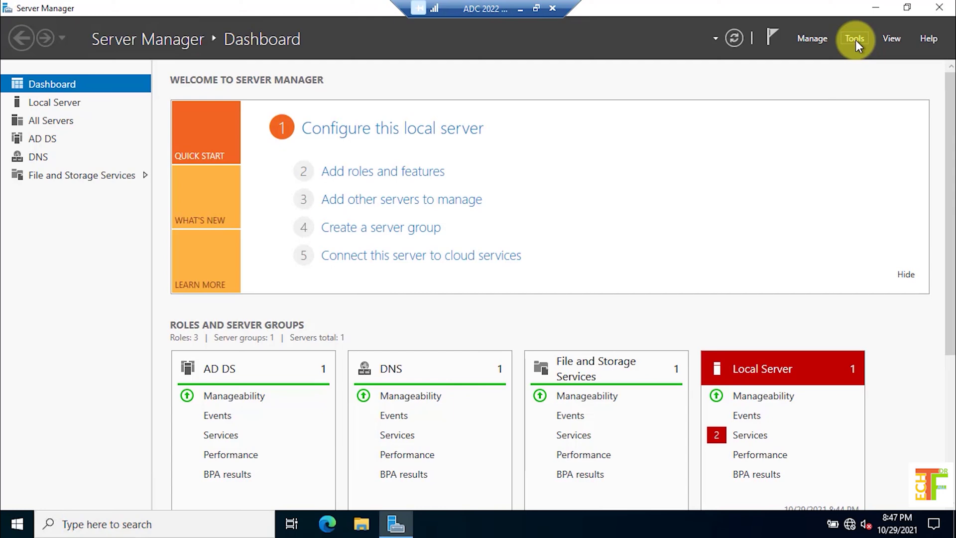
click(856, 40)
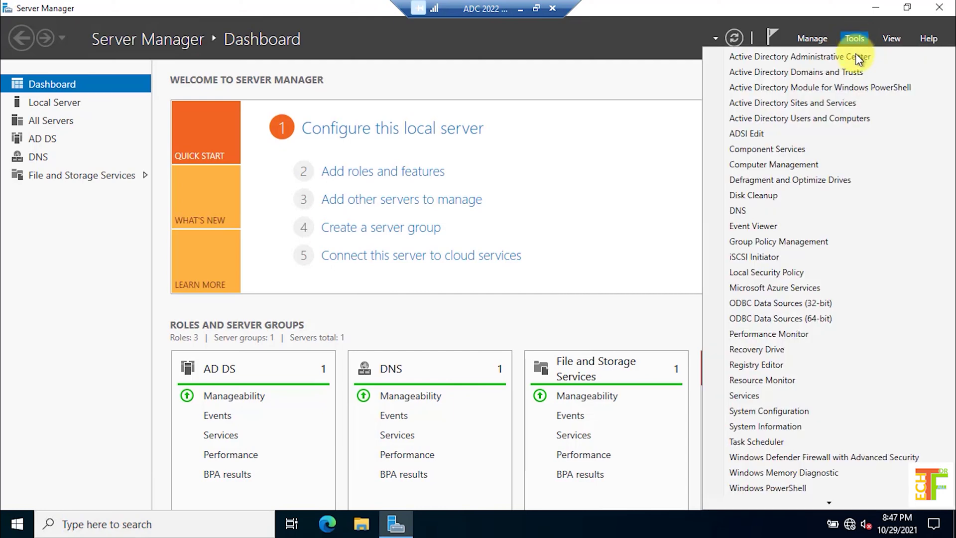
click(847, 103)
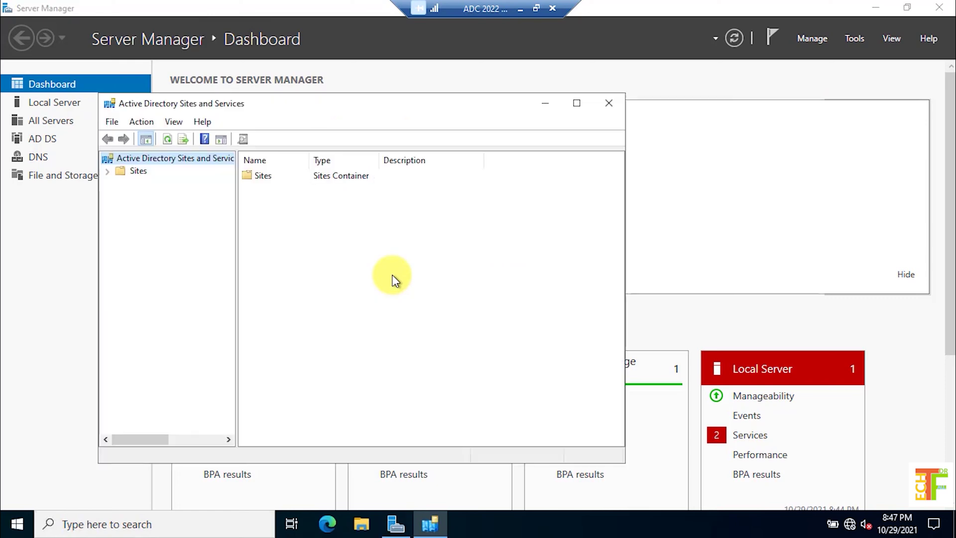
click(576, 100)
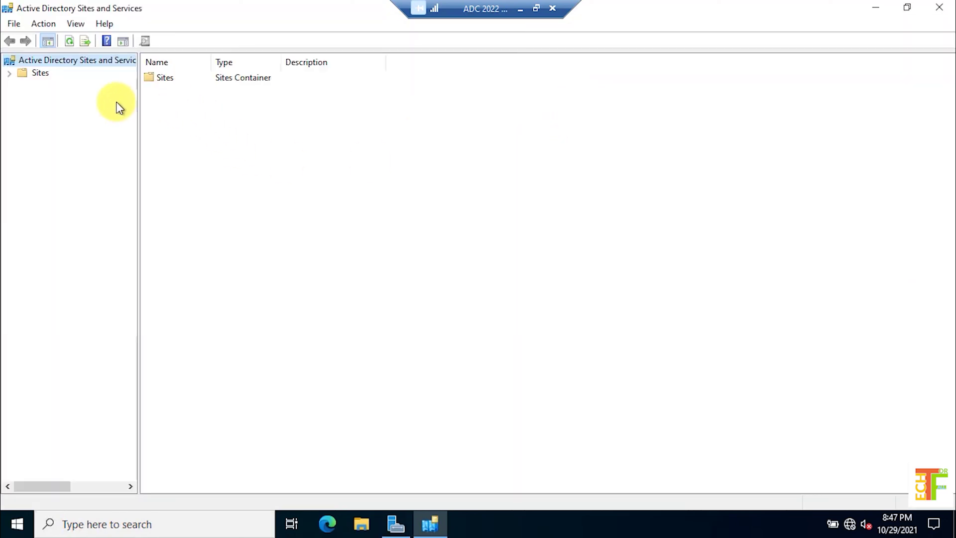
Expand Default-First-Site-Name's Servers and view WINSVRDC-02's NTDS Settings connections
click(10, 75)
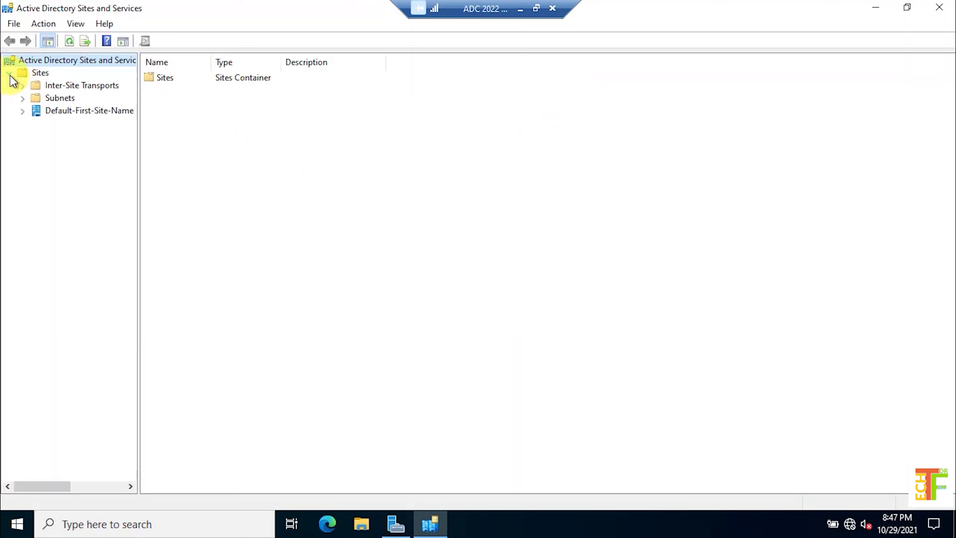
click(47, 111)
click(23, 112)
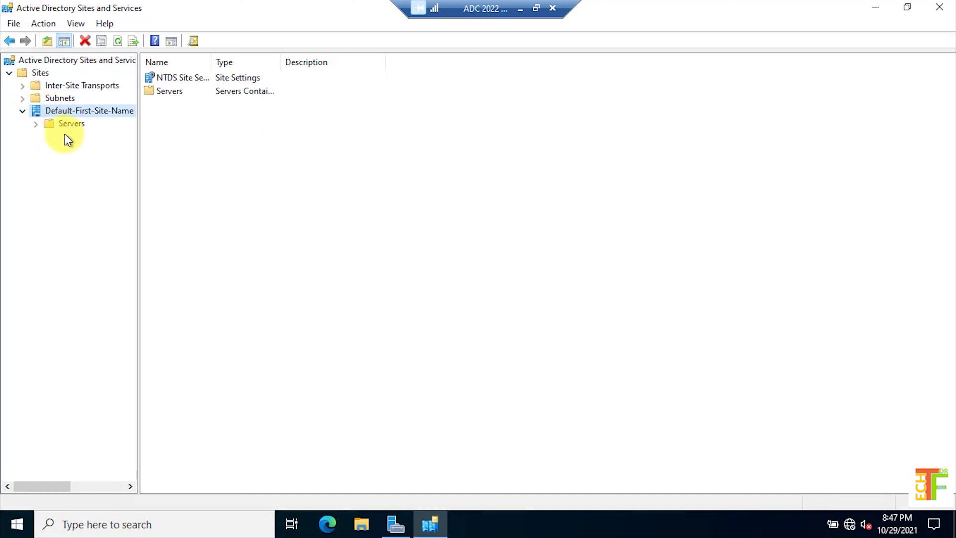
click(59, 127)
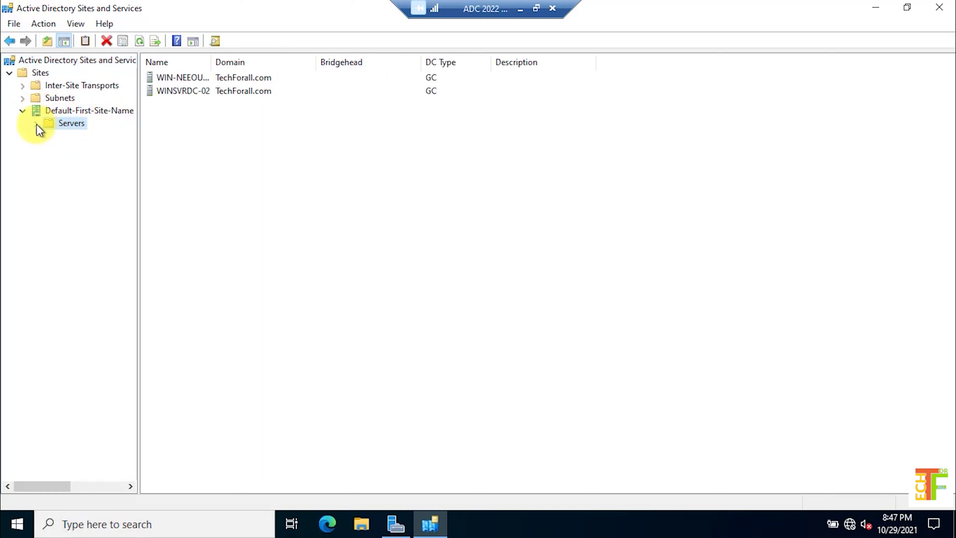
click(36, 123)
click(50, 136)
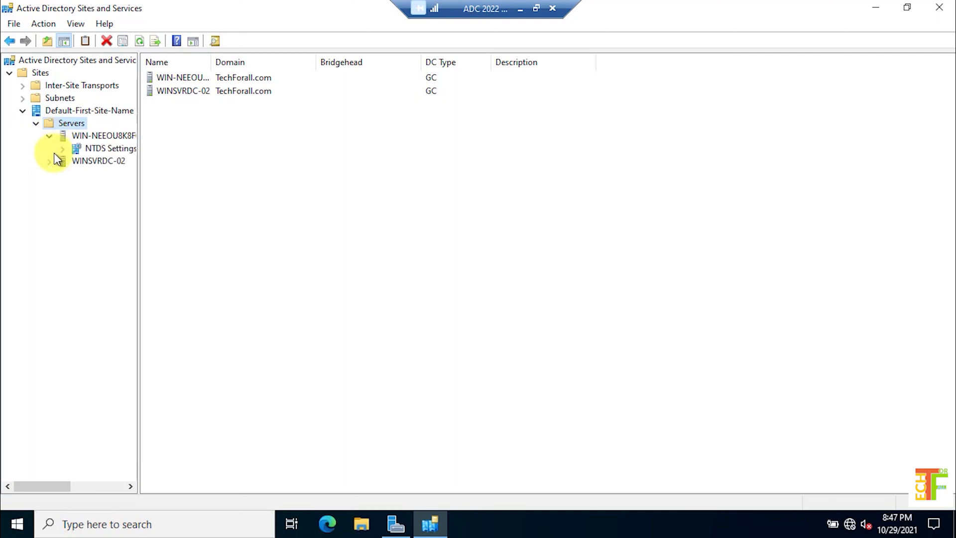
click(49, 161)
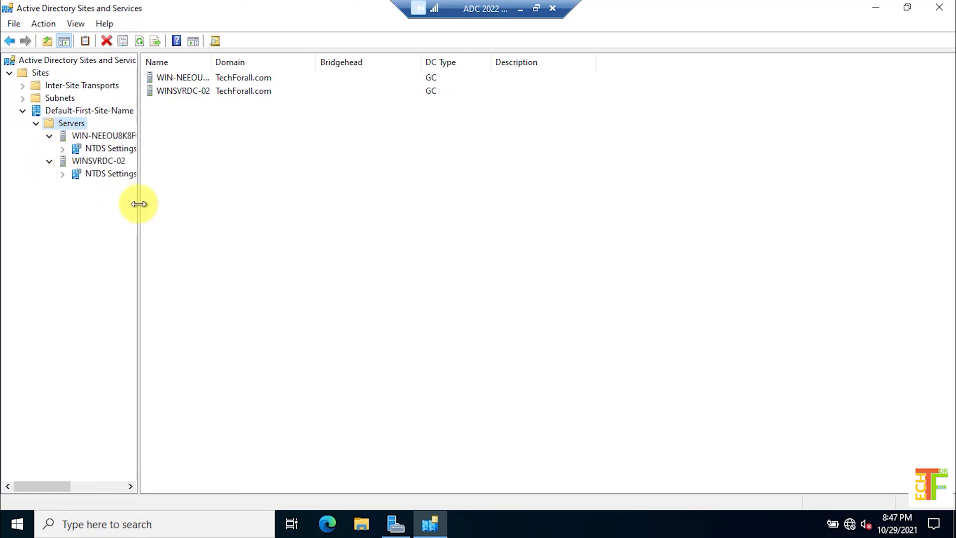
drag(137, 203, 218, 226)
click(112, 174)
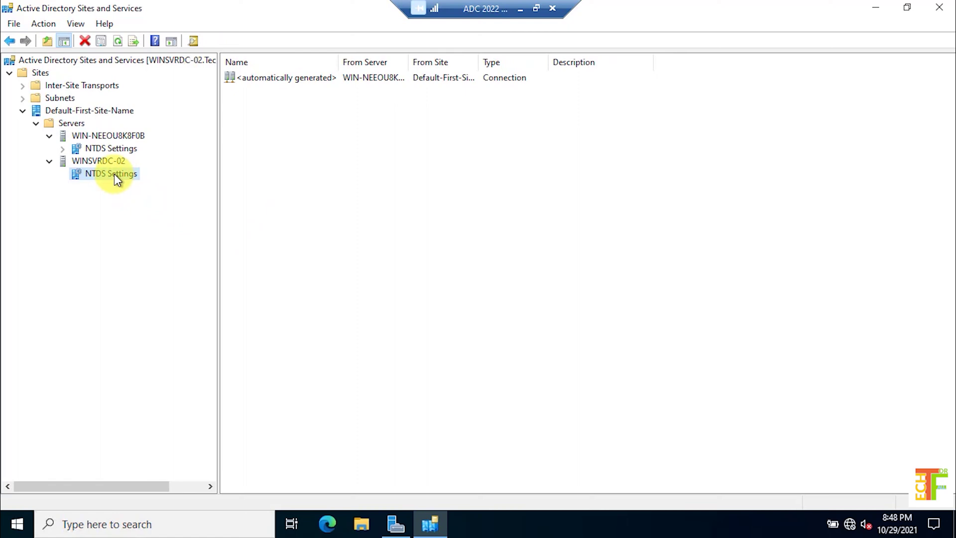
Check replication topology on WINSVRDC-02's NTDS Settings and refresh the connection list
right_click(115, 174)
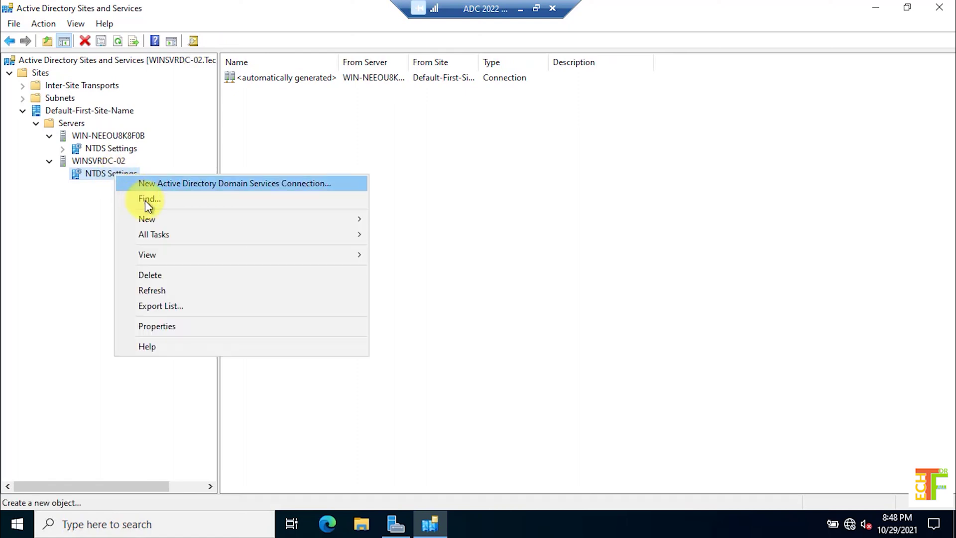
mouse_move(199, 234)
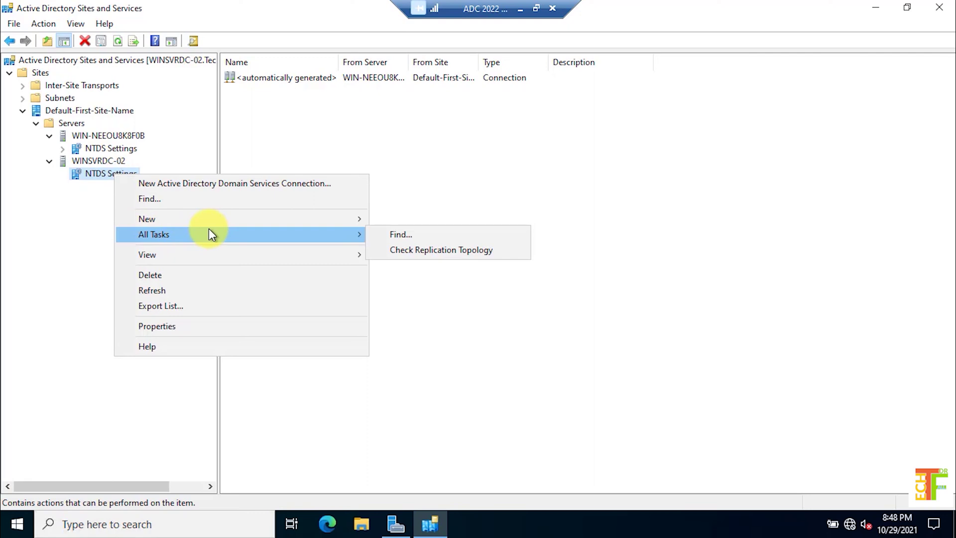
click(443, 250)
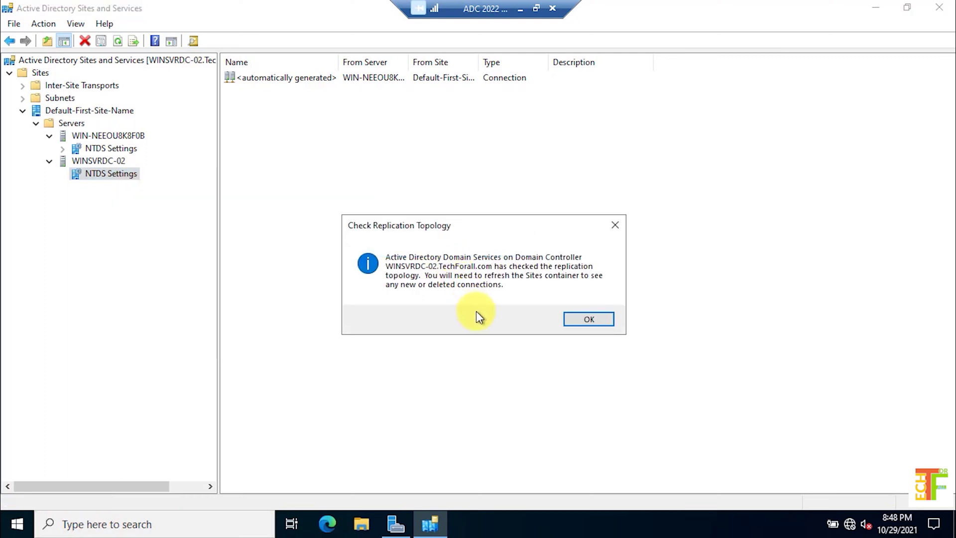
click(600, 319)
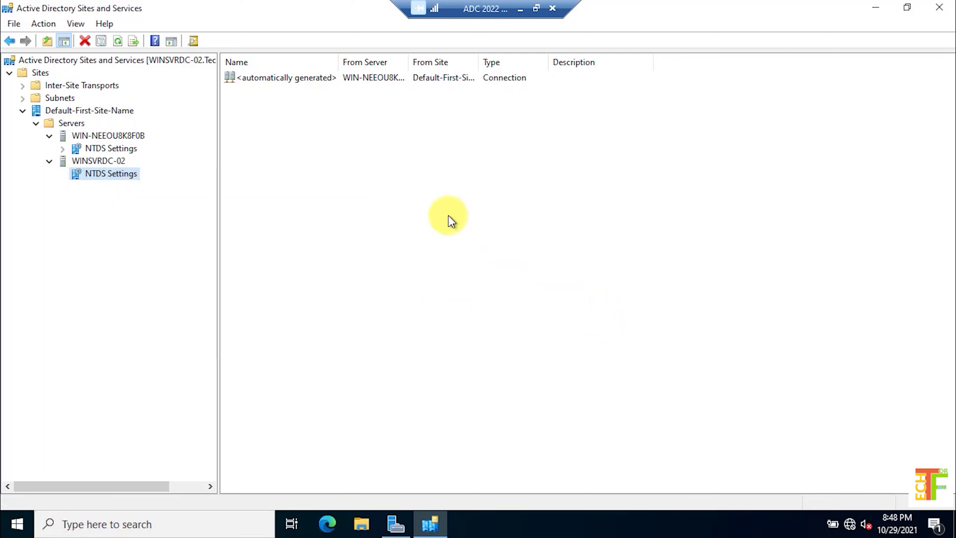
right_click(313, 183)
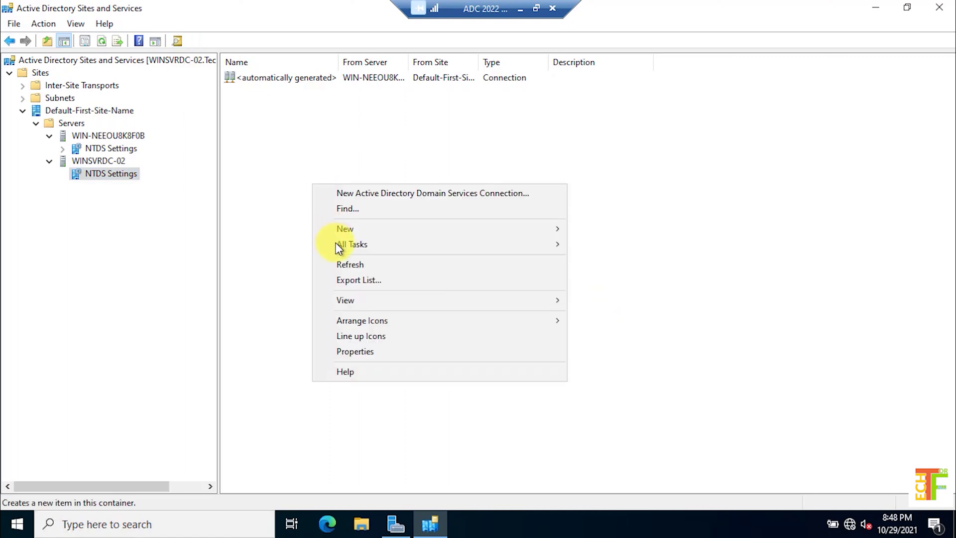
click(360, 264)
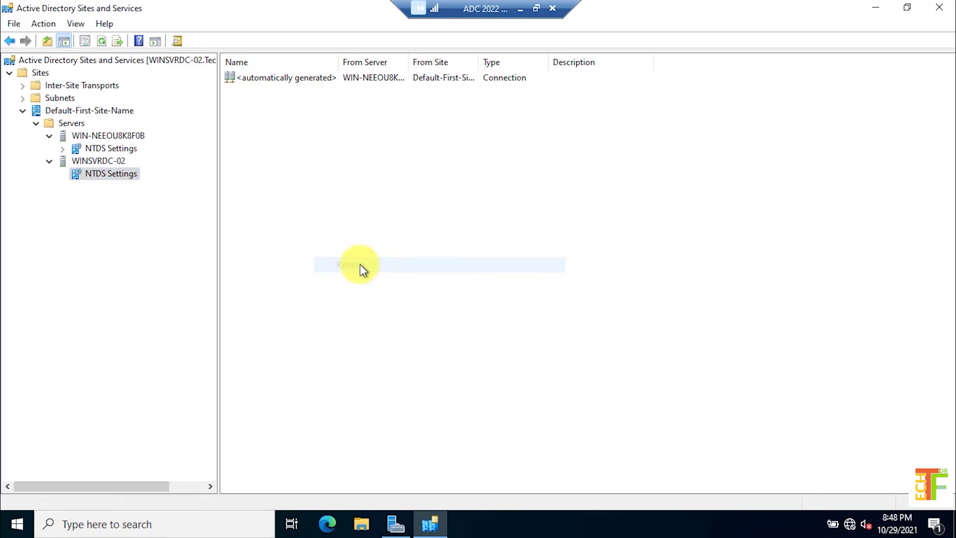
Replicate the automatically generated connection from WIN-NEEOU8K8F0B now and confirm
click(306, 80)
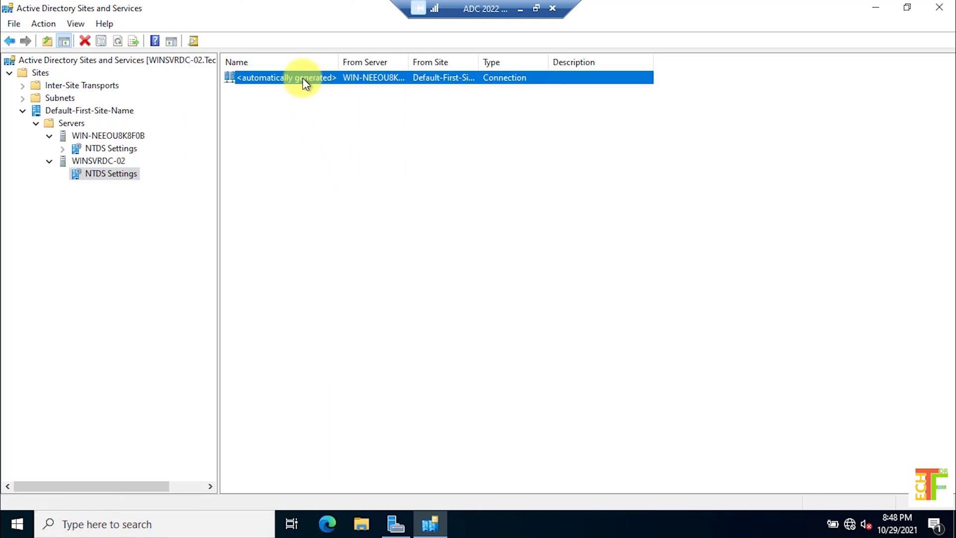
right_click(303, 79)
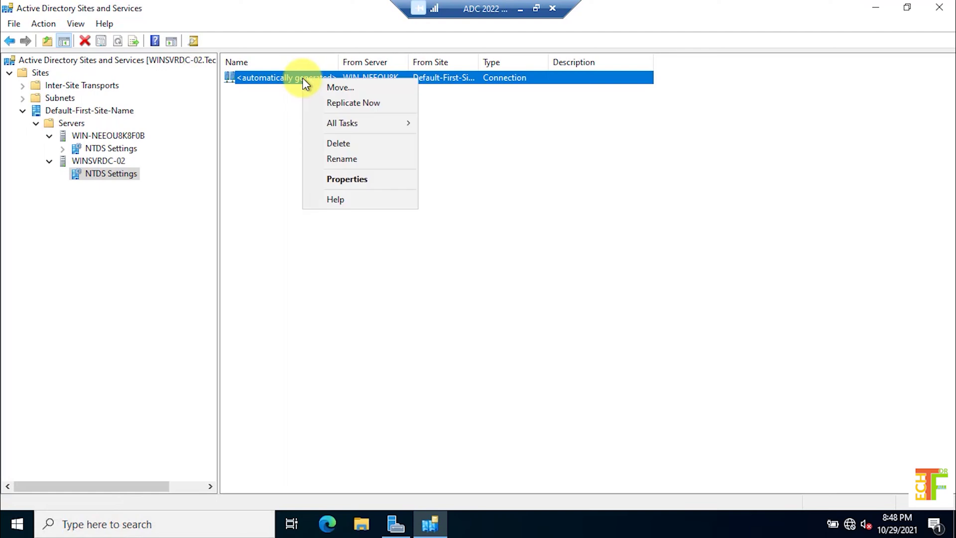
click(343, 106)
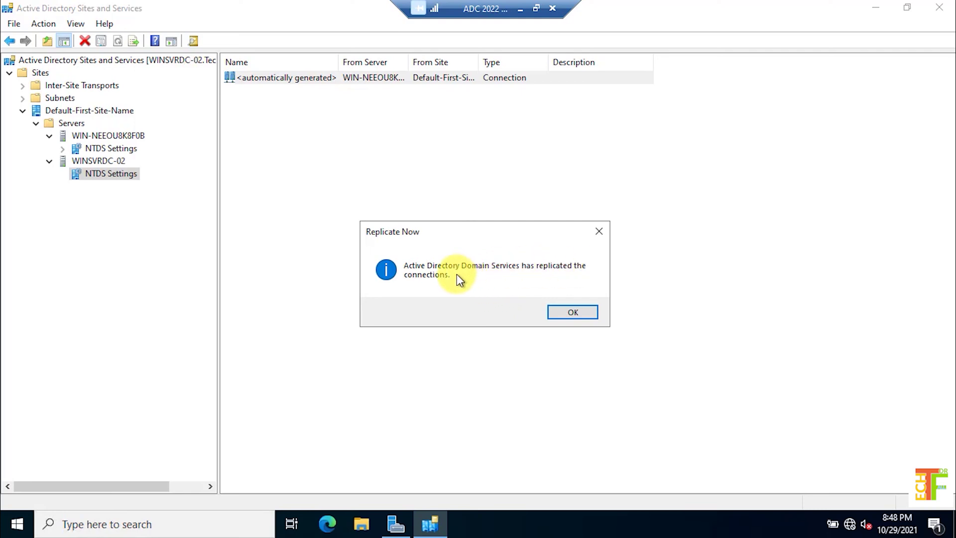
click(566, 314)
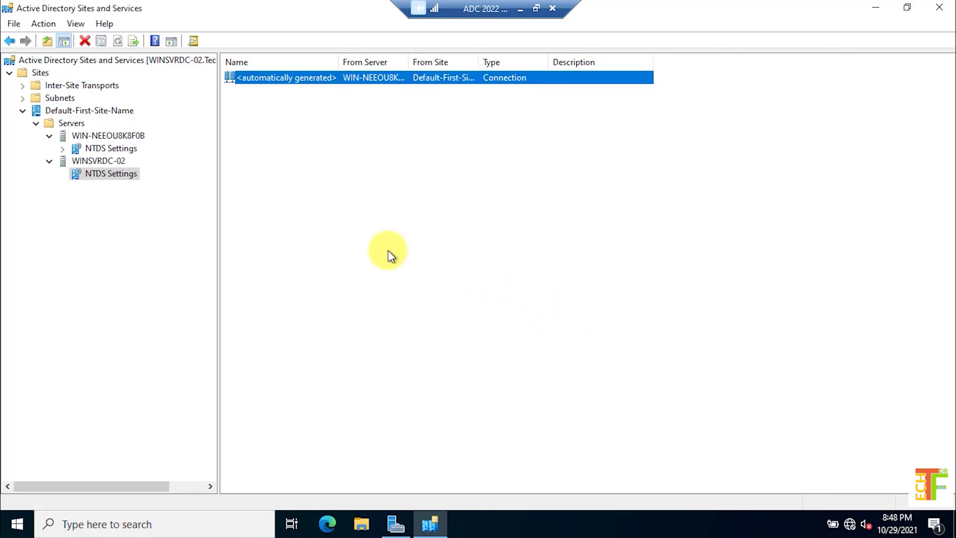
Check replication topology on WIN-NEEOU8K8F0B's NTDS Settings and refresh its connection list
click(113, 148)
right_click(113, 148)
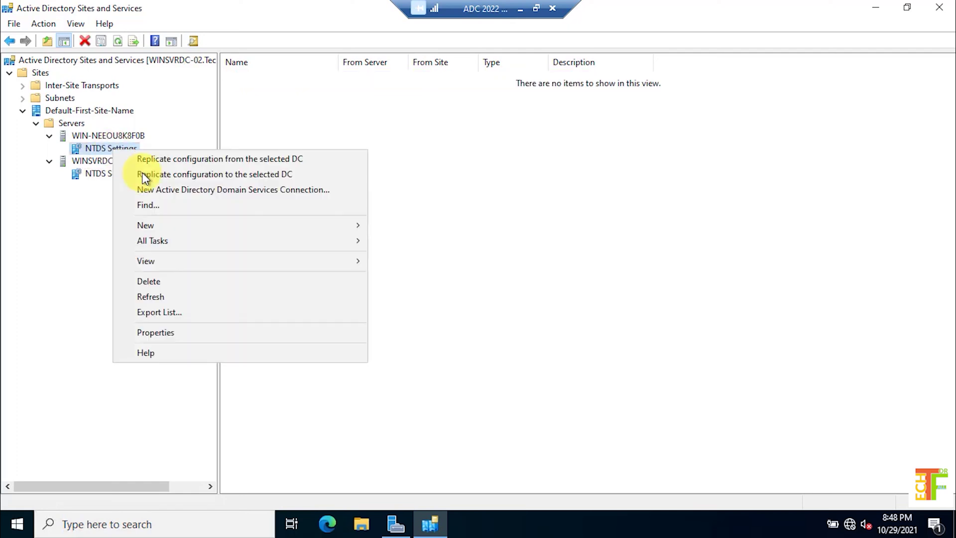
mouse_move(299, 240)
click(433, 288)
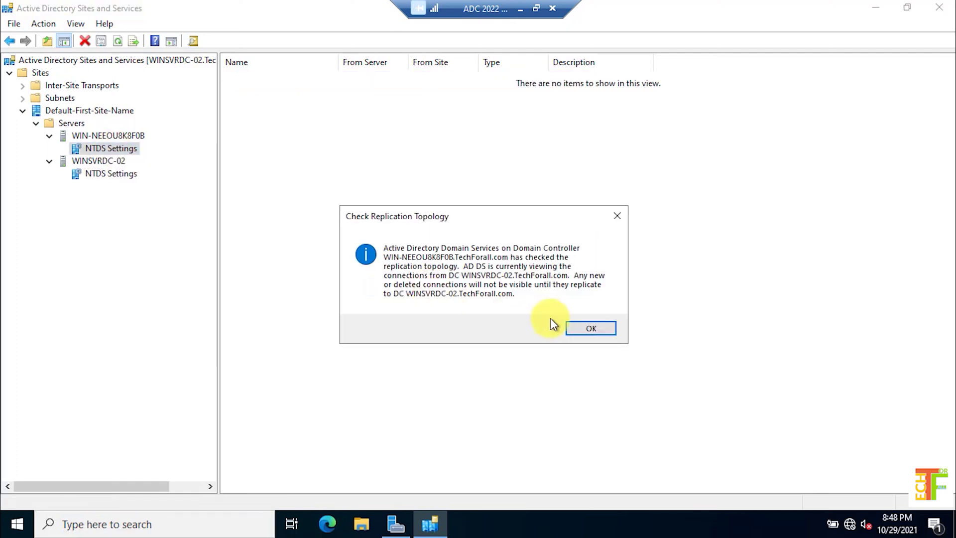
click(551, 319)
right_click(380, 169)
click(425, 279)
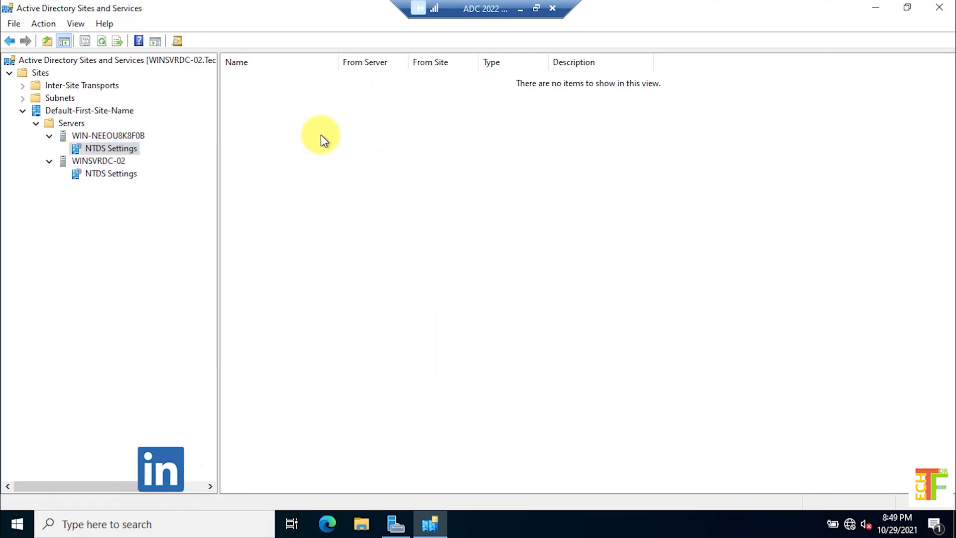
right_click(126, 148)
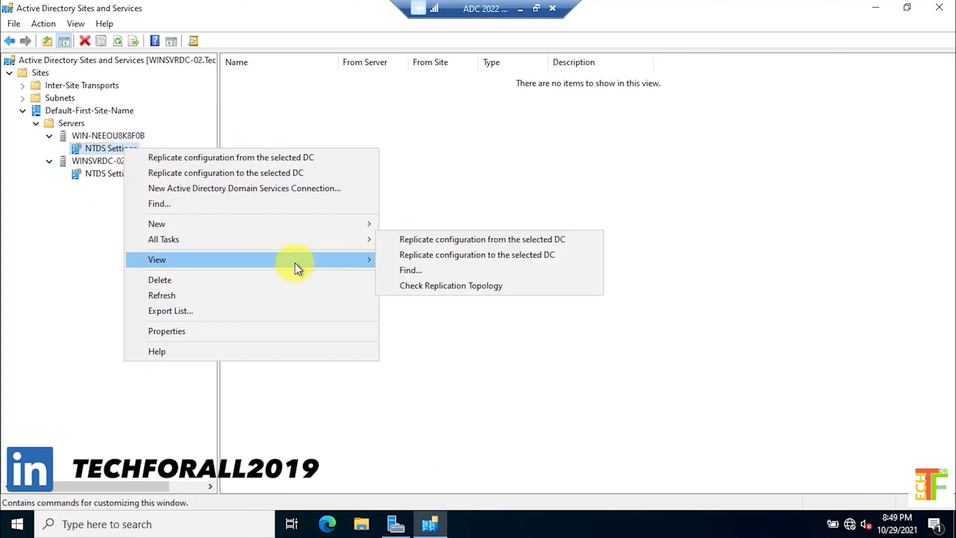
click(243, 294)
right_click(310, 163)
click(366, 277)
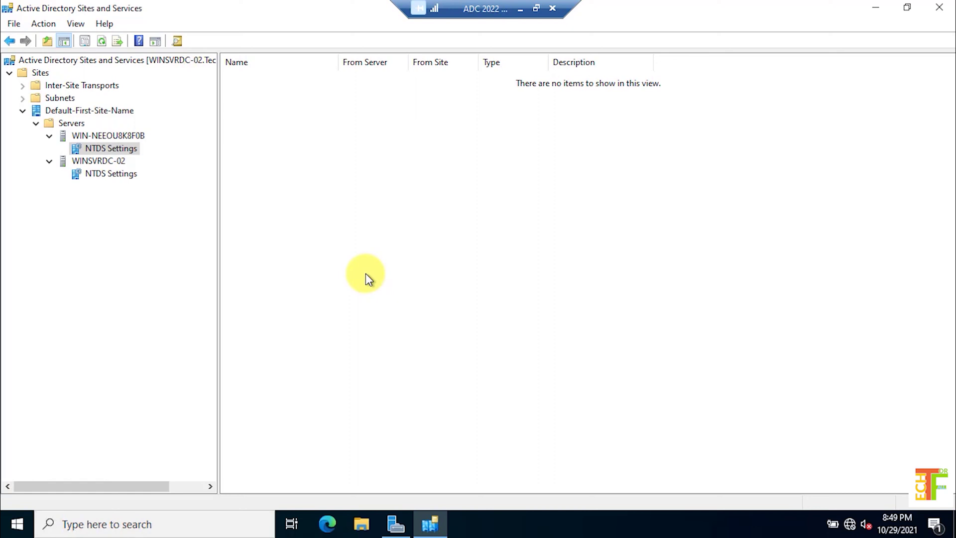
Re-run the topology check and refresh until the connection from WINSVRDC-02 appears
click(98, 148)
right_click(97, 149)
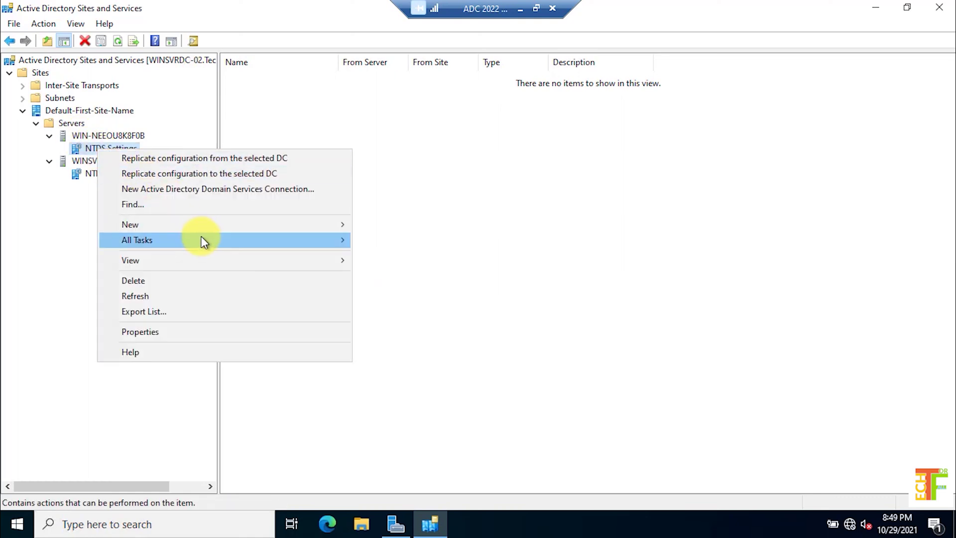
mouse_move(201, 237)
click(421, 287)
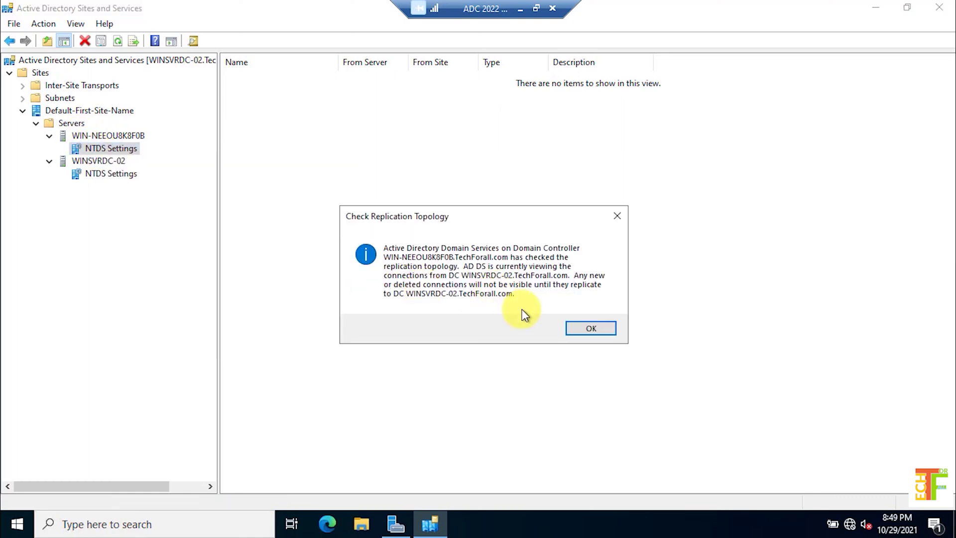
click(591, 328)
right_click(442, 223)
click(475, 330)
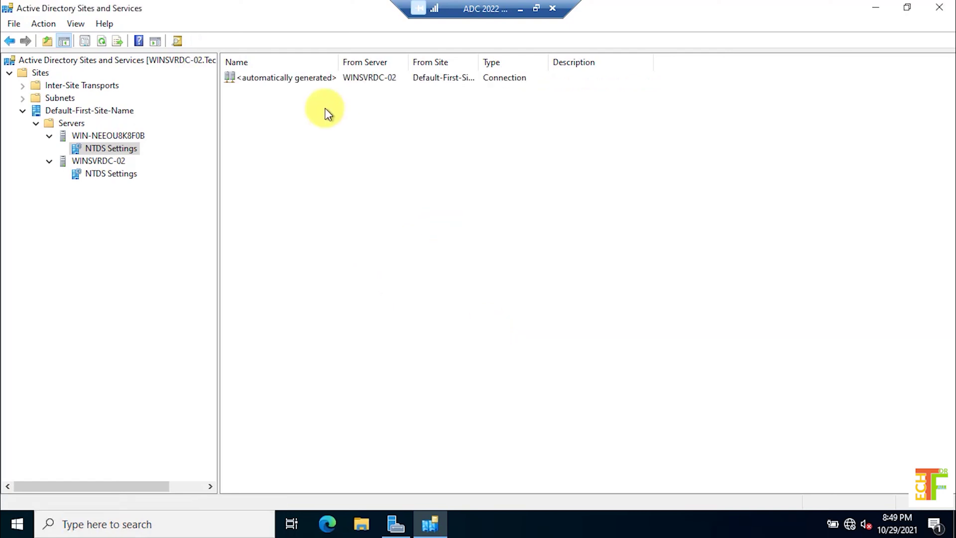
Replicate the new connection from WINSVRDC-02 immediately and confirm success
click(287, 78)
right_click(287, 77)
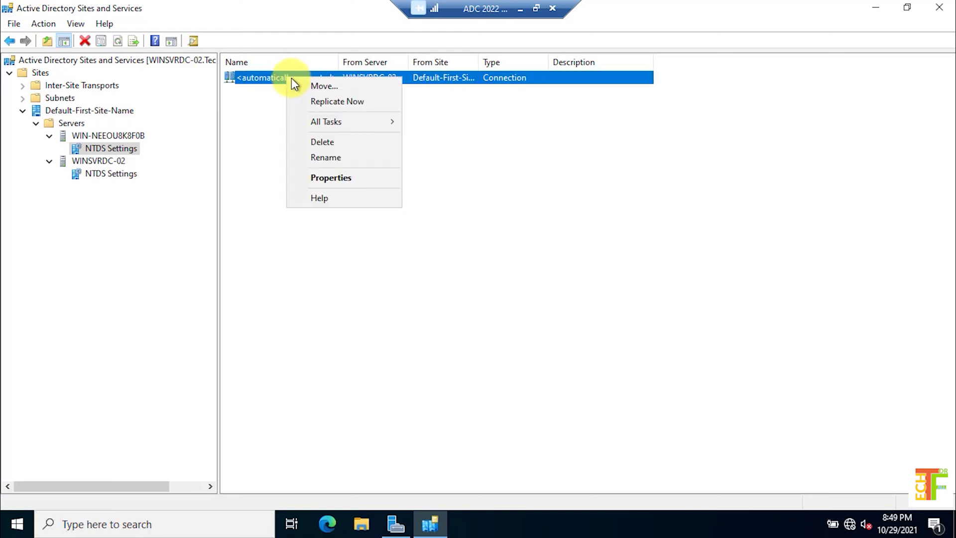
click(326, 102)
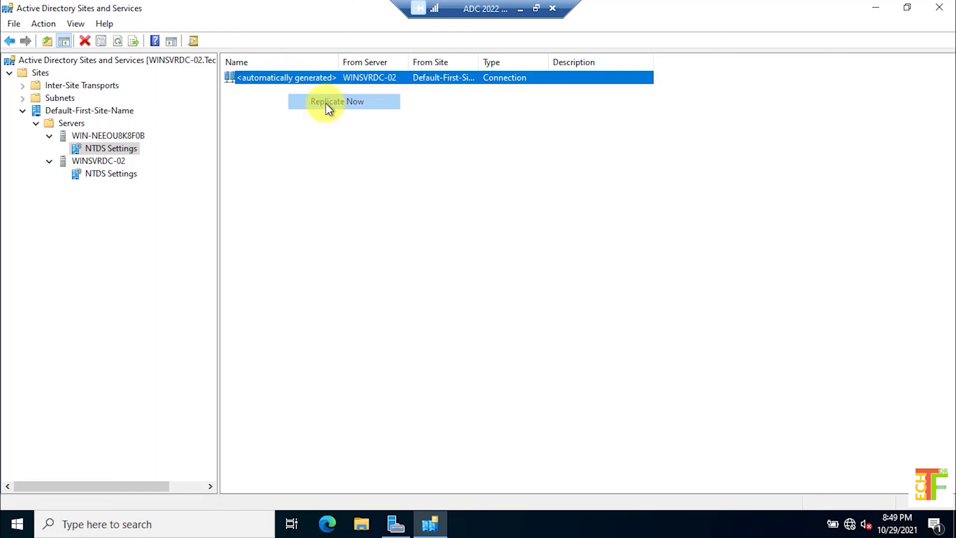
click(574, 311)
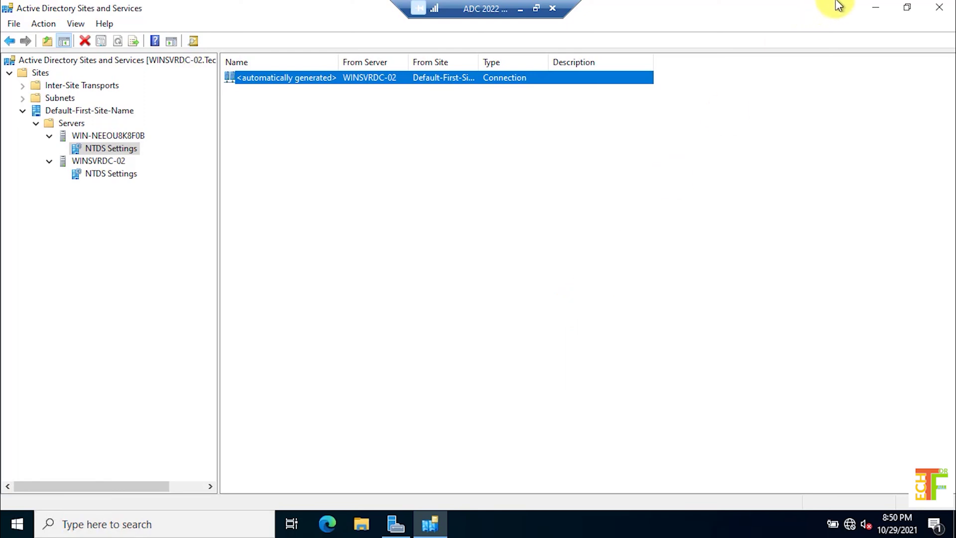
click(907, 7)
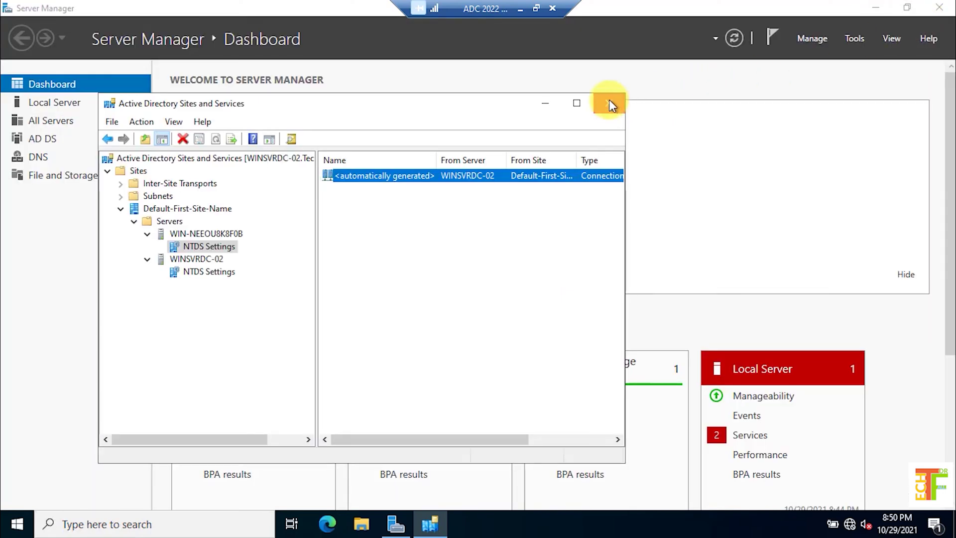
Close Sites and Services and launch Group Policy Management maximized
click(609, 103)
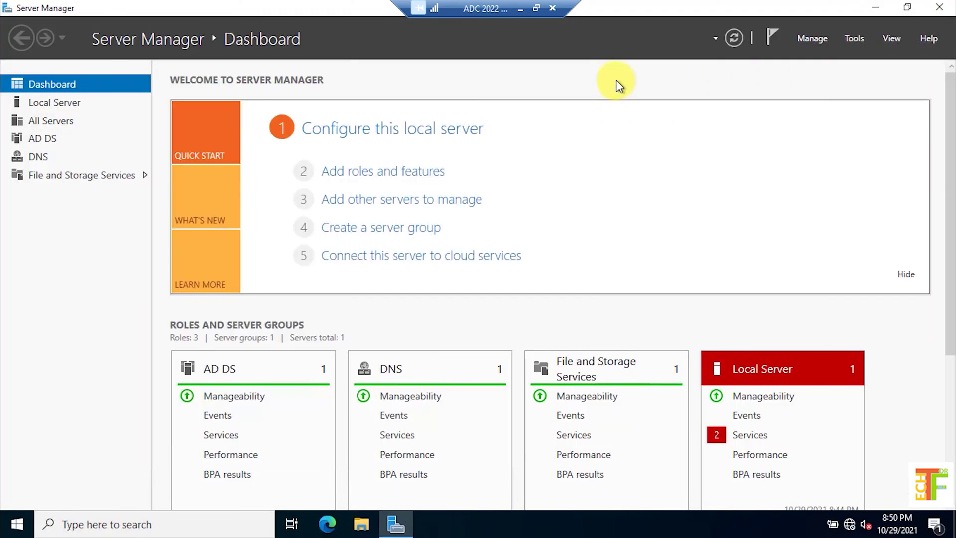
click(855, 39)
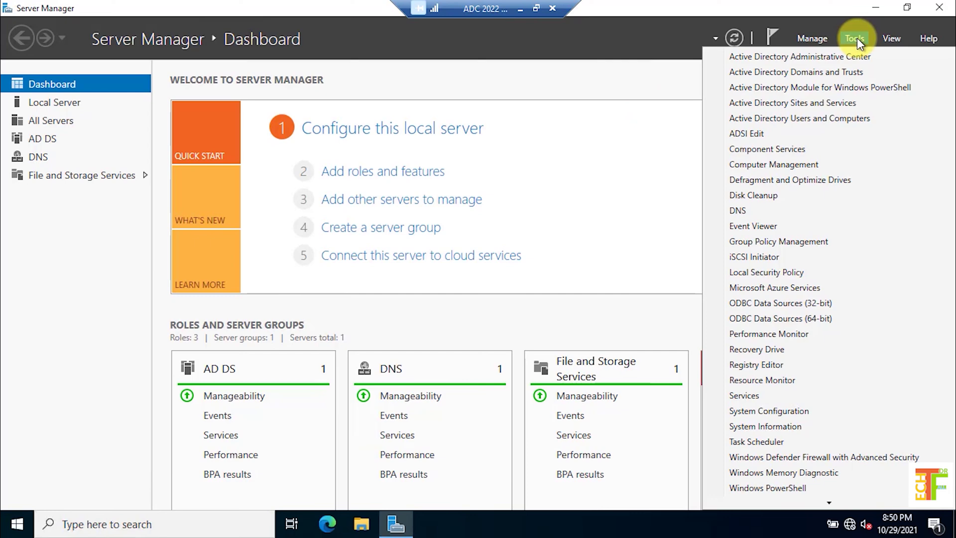
click(808, 240)
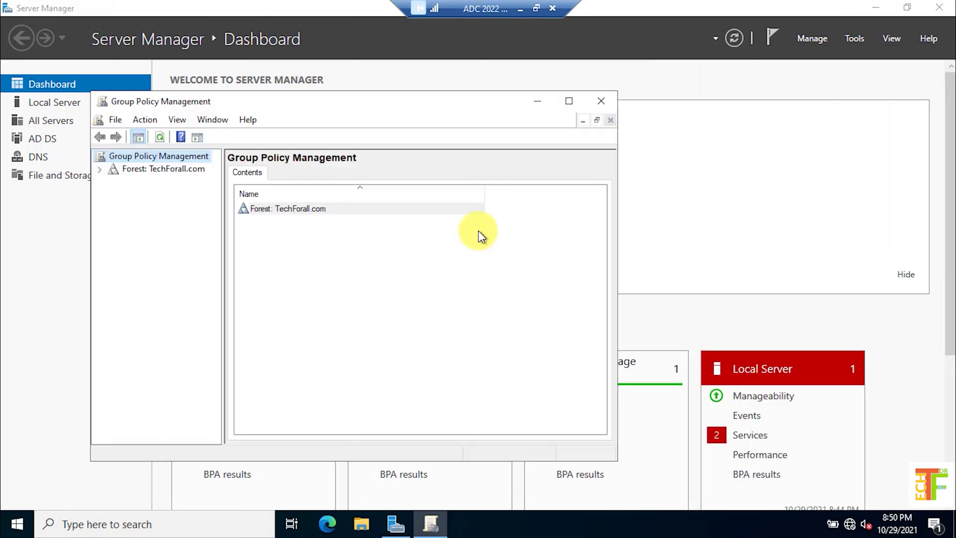
click(569, 101)
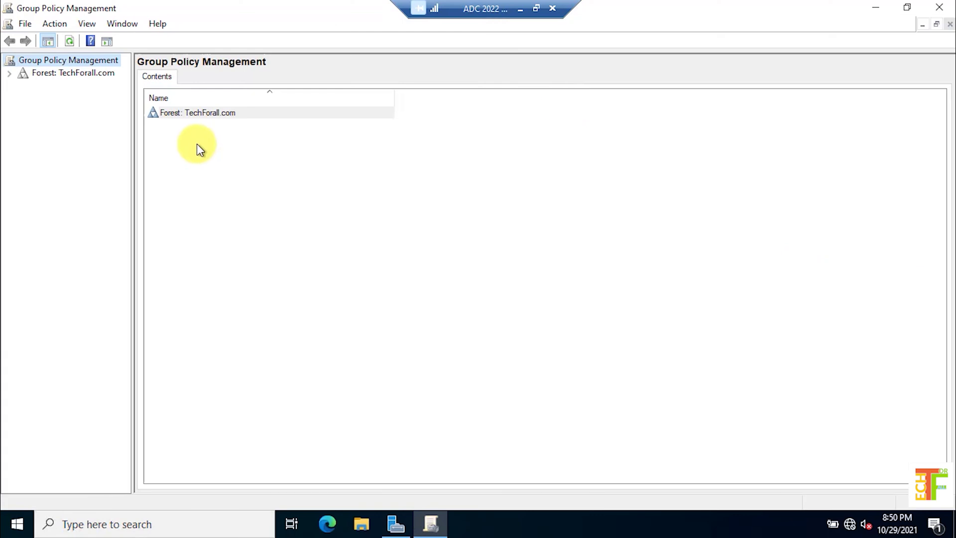
Expand the TechForall.com forest and domain to list its Group Policy Objects
click(51, 75)
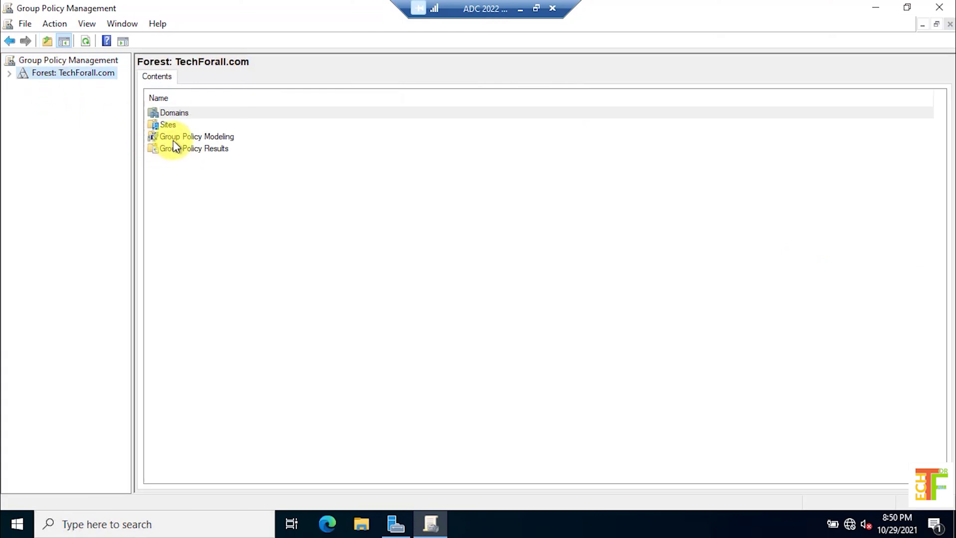
click(10, 73)
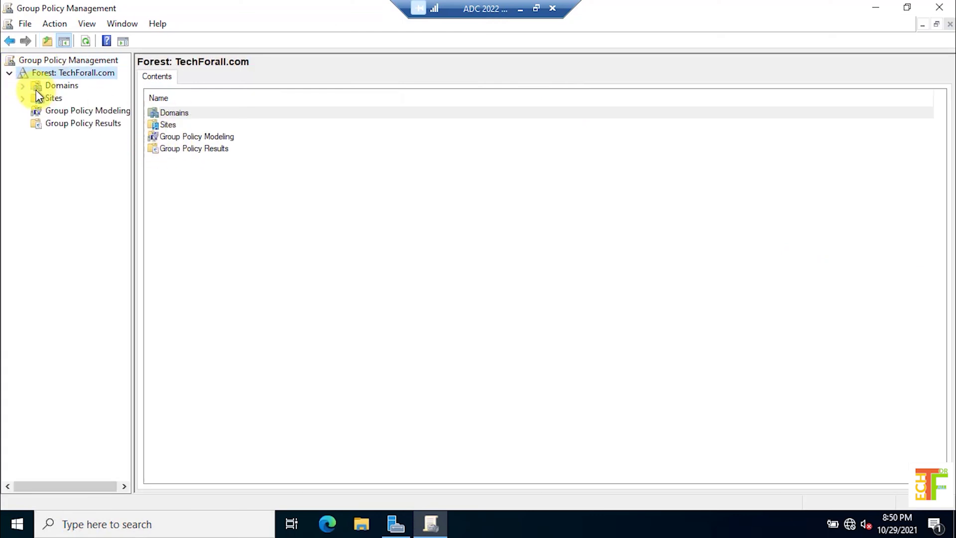
click(42, 86)
click(25, 85)
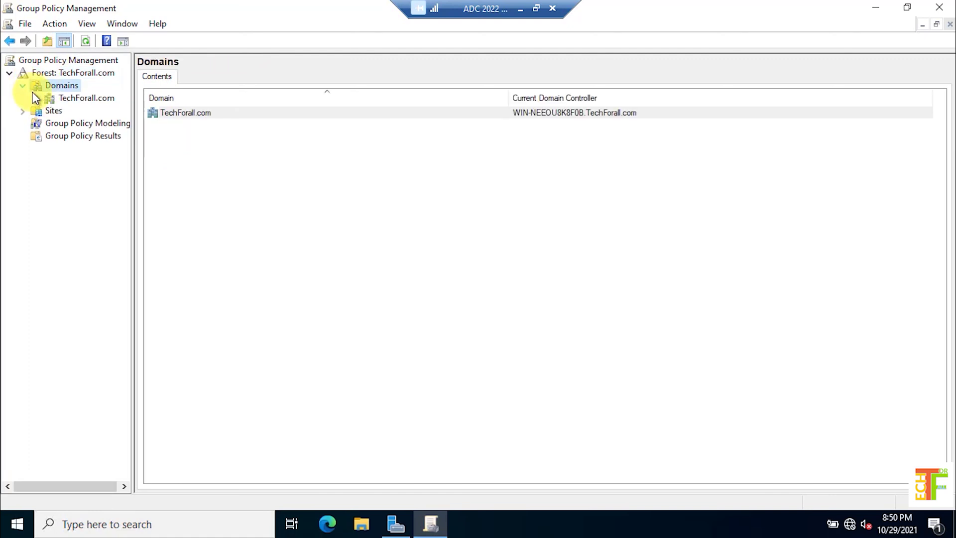
click(46, 97)
click(34, 98)
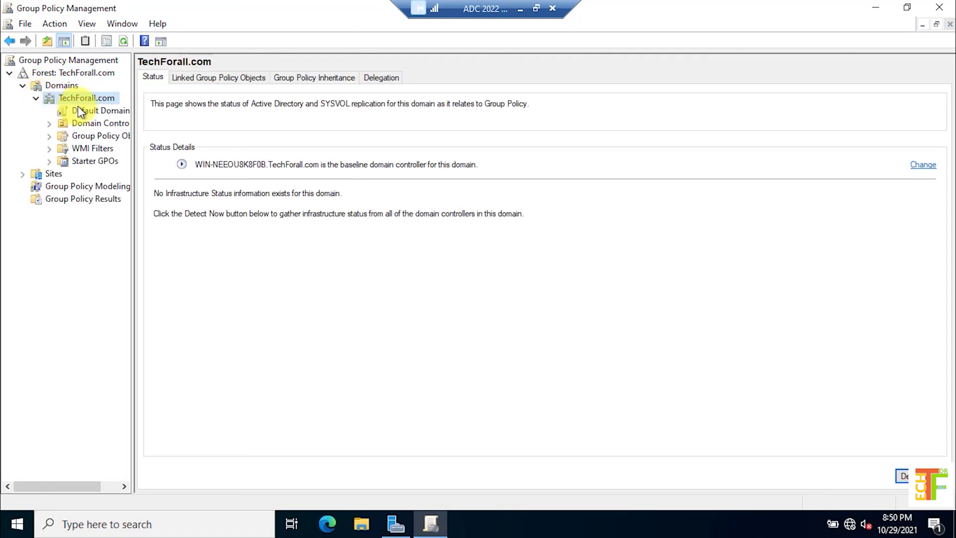
drag(132, 209, 175, 211)
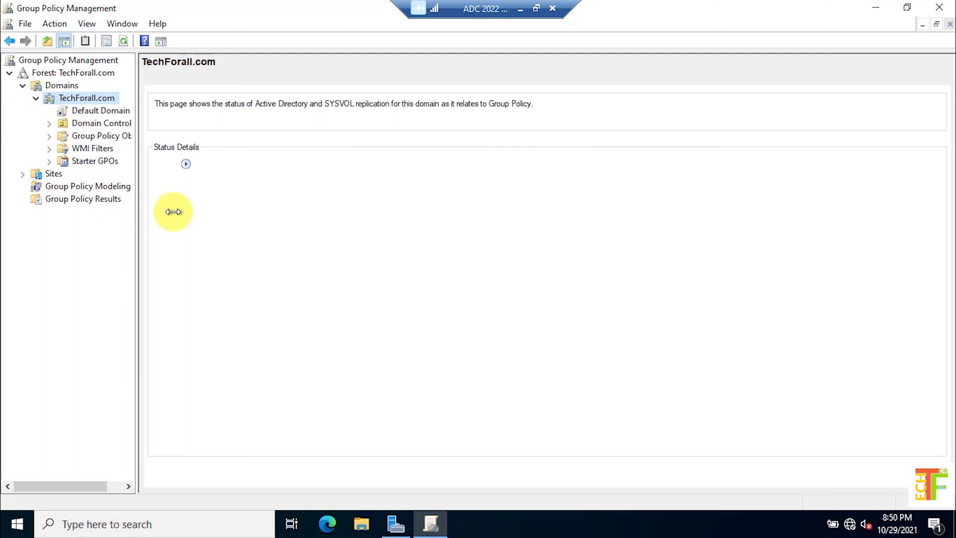
click(121, 136)
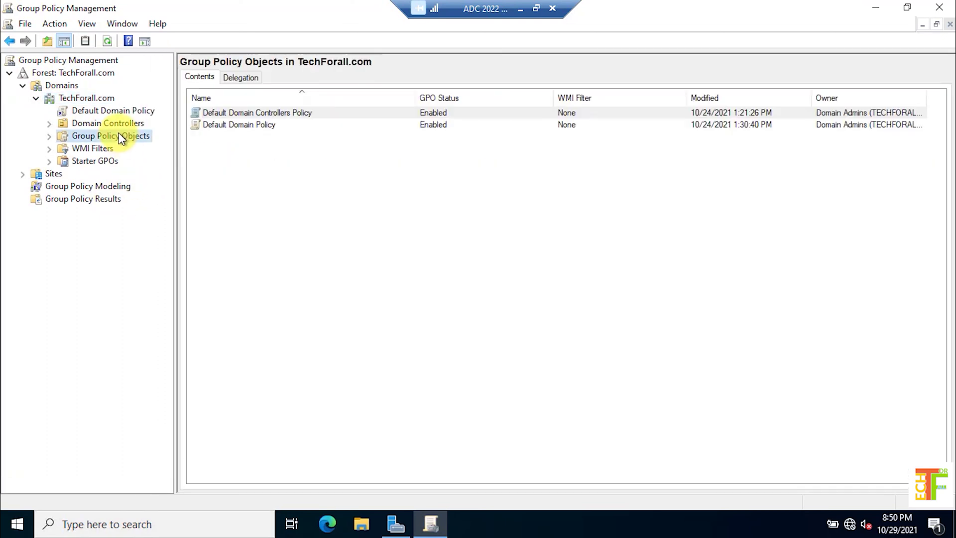
Create a GPO named 'Test GPO Created by ADC' with no starter GPO
right_click(306, 238)
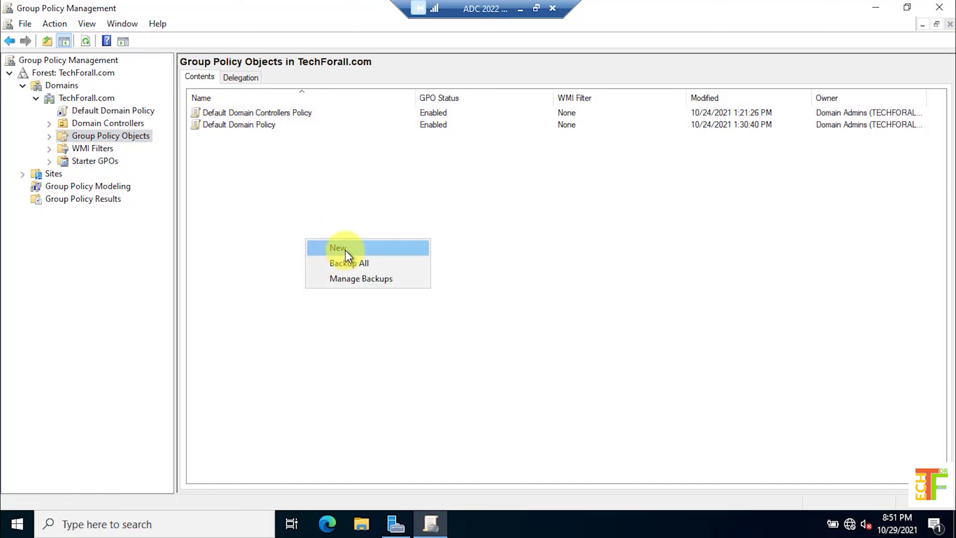
click(345, 250)
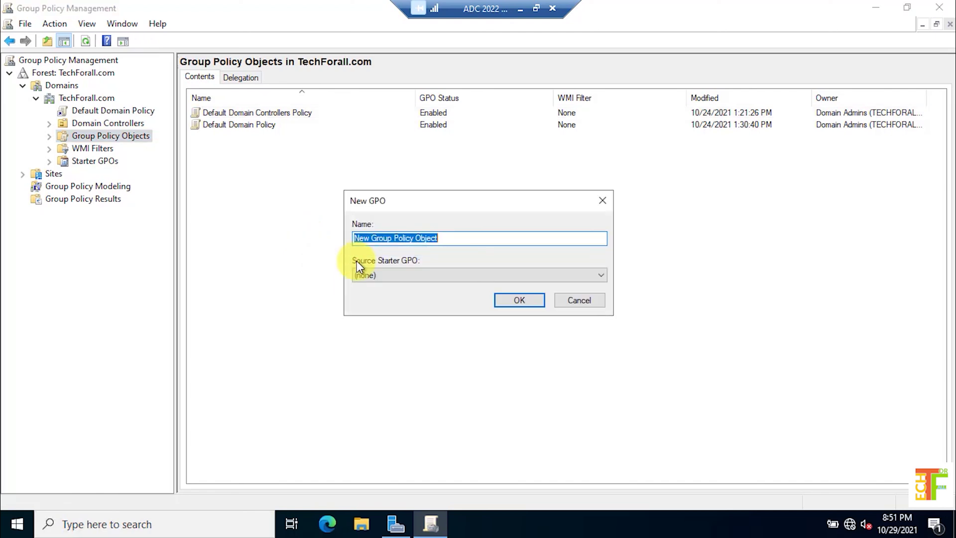
text(Tes)
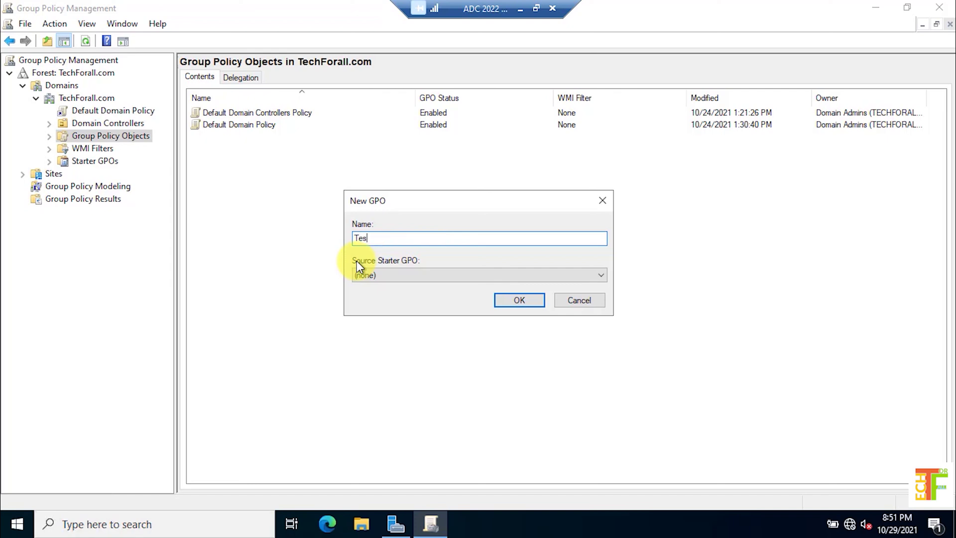
text(t GPO Created by ADC)
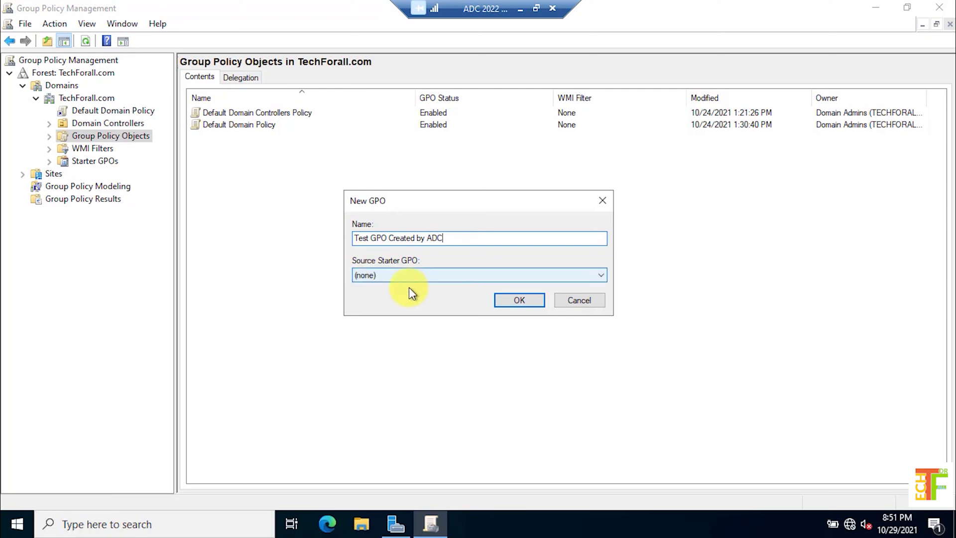
click(513, 302)
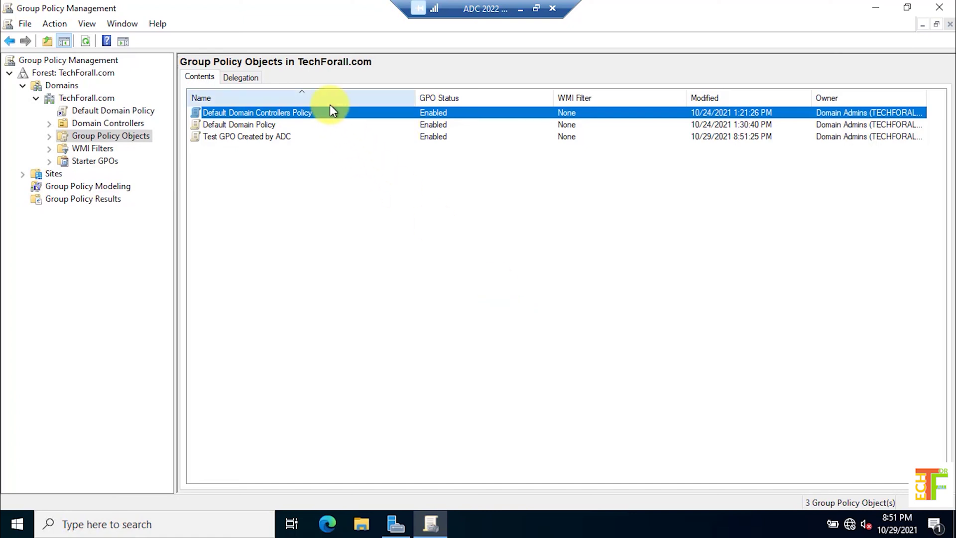
Switch to the Win Svr 2022 VM, close Network Connections, and launch Group Policy Management maximized
click(518, 9)
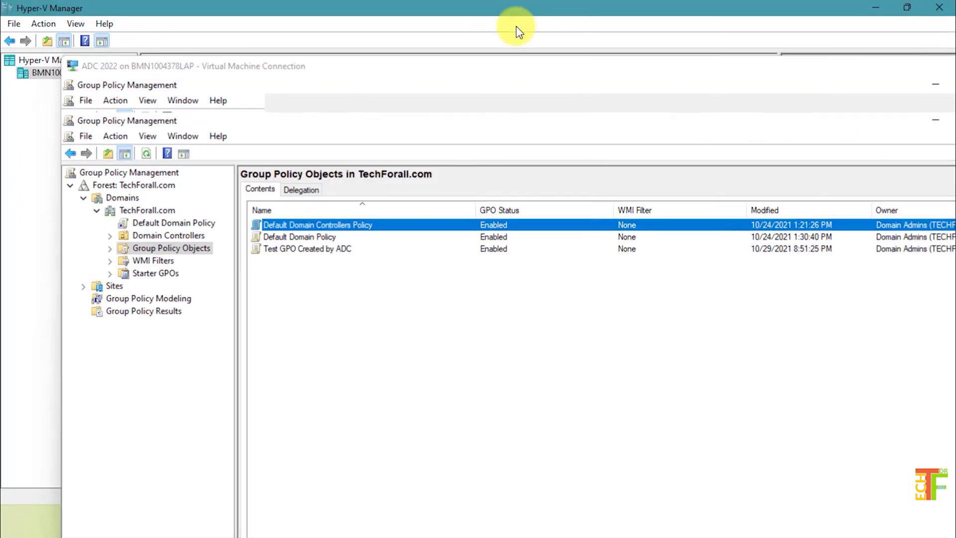
mouse_move(632, 522)
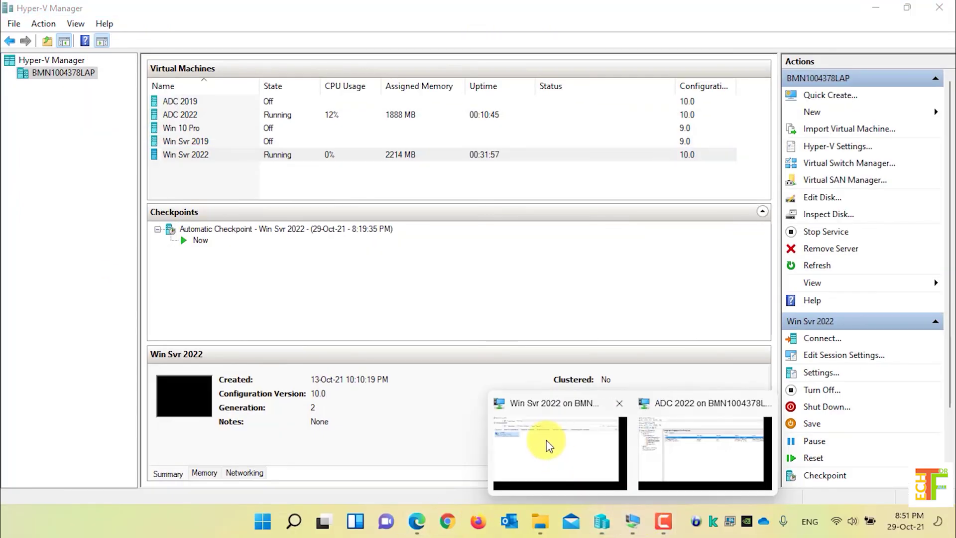
click(546, 440)
click(331, 247)
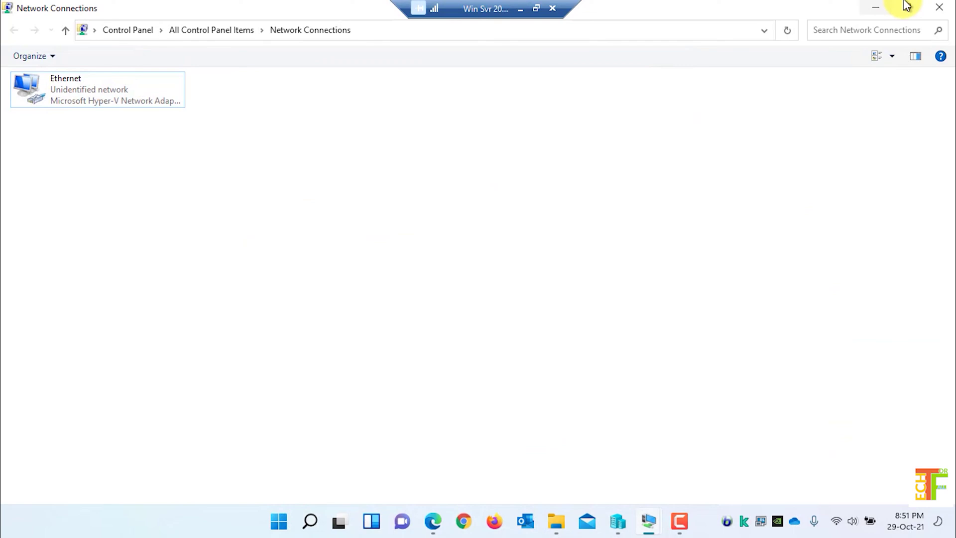
click(941, 8)
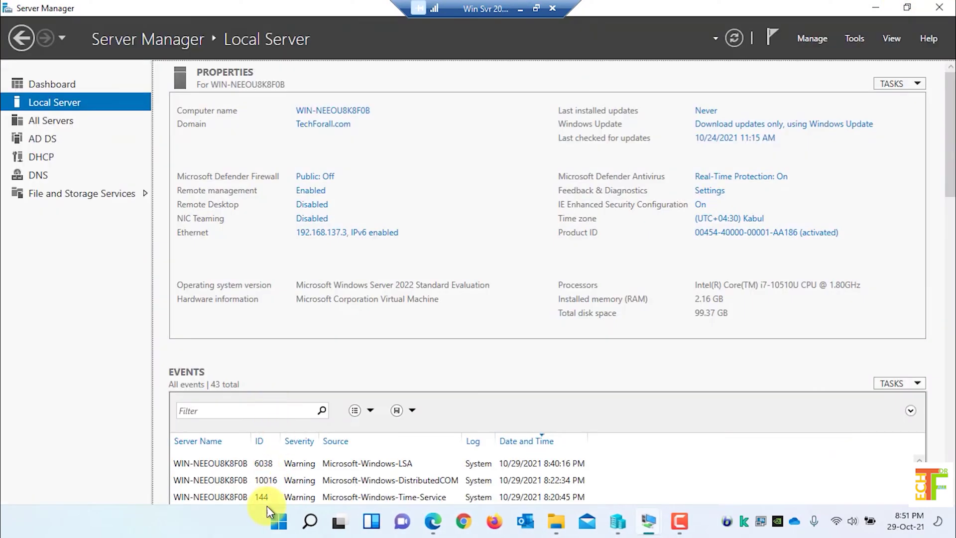
click(238, 439)
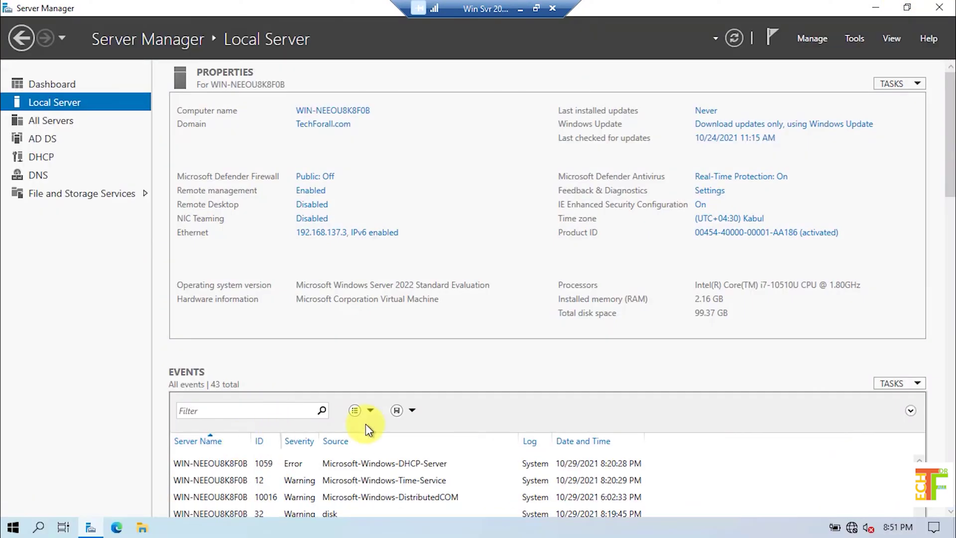
click(856, 41)
click(791, 253)
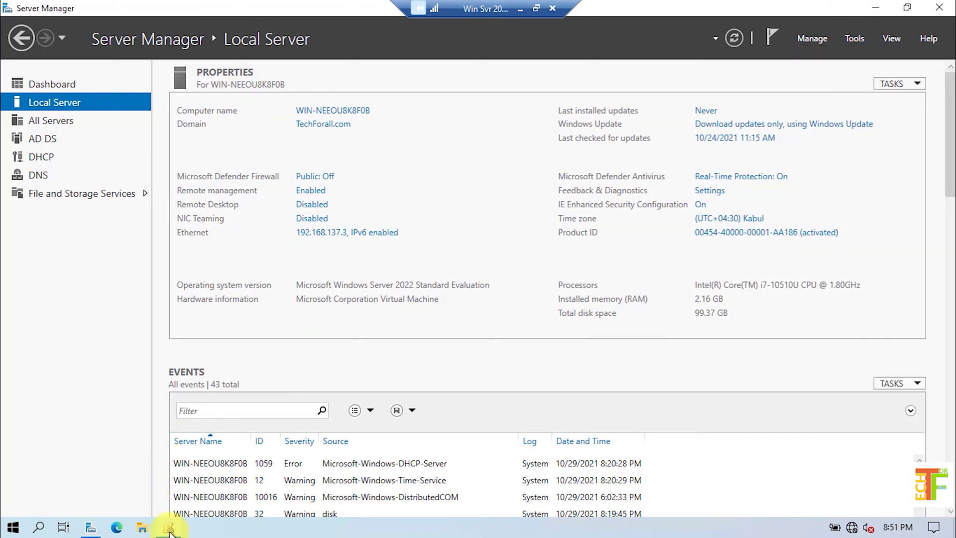
click(566, 100)
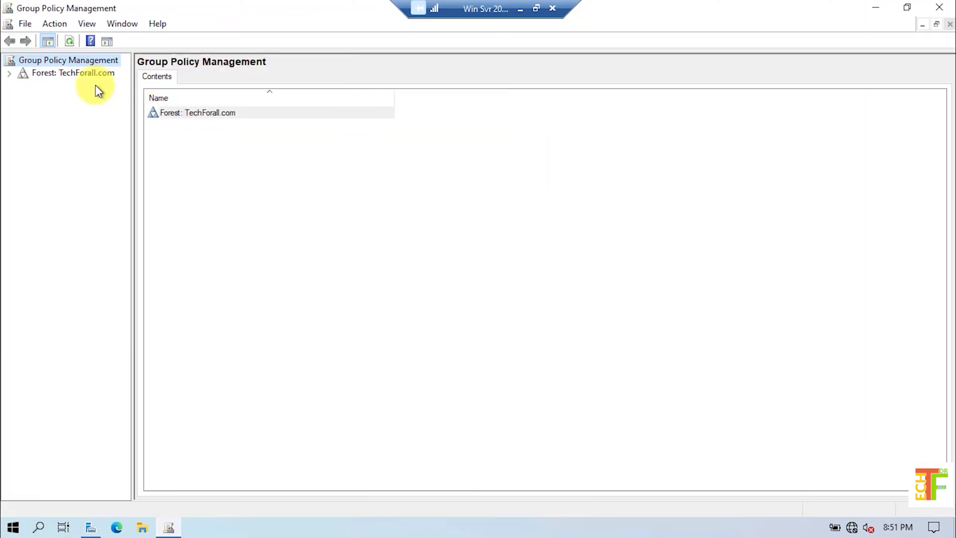
Expand TechForall.com to Group Policy Objects and confirm 'Test GPO Created by ADC' is listed Enabled
double_click(58, 74)
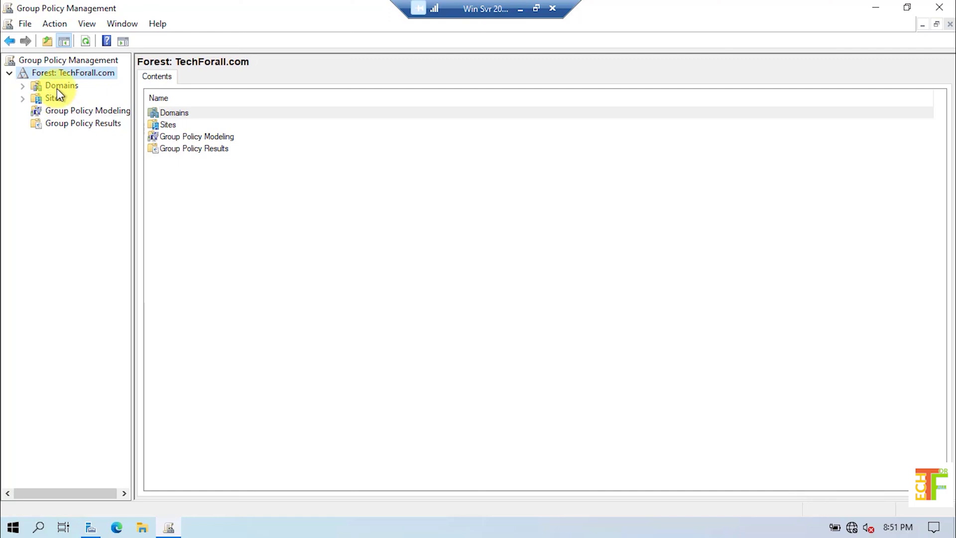
double_click(56, 87)
double_click(73, 100)
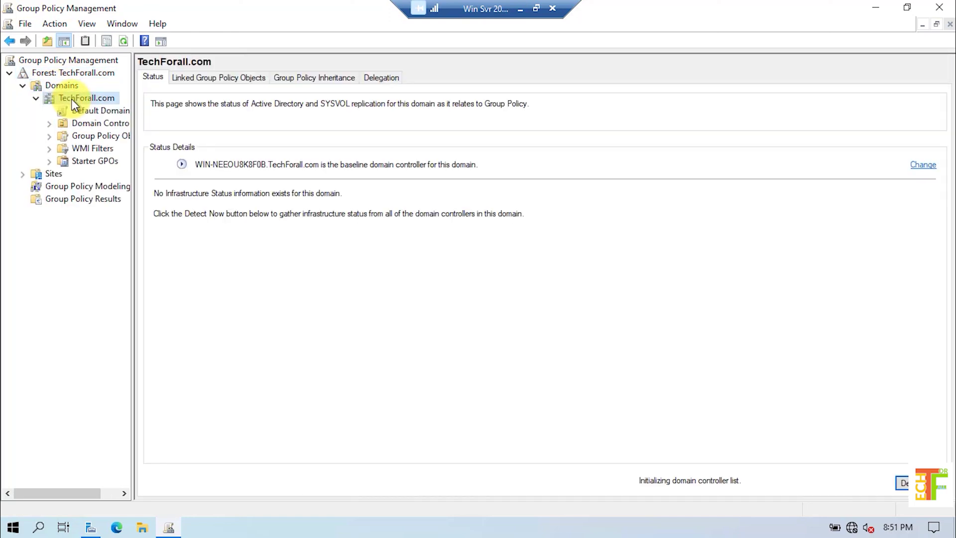
click(105, 136)
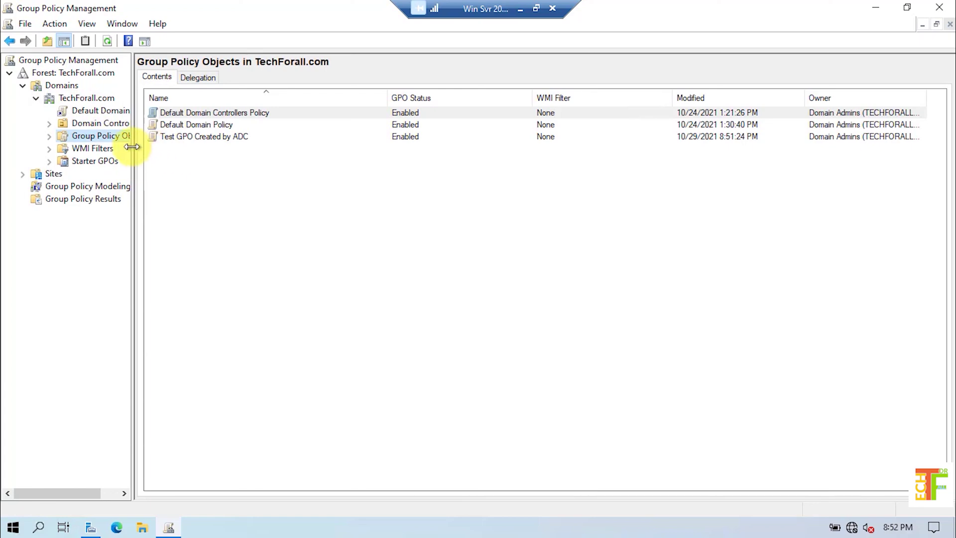
drag(134, 149, 204, 152)
click(294, 138)
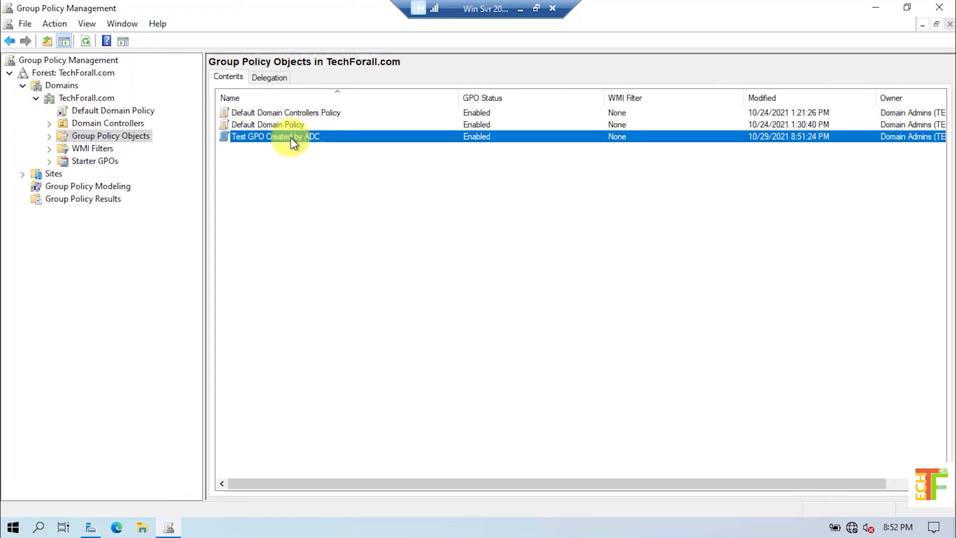
click(348, 216)
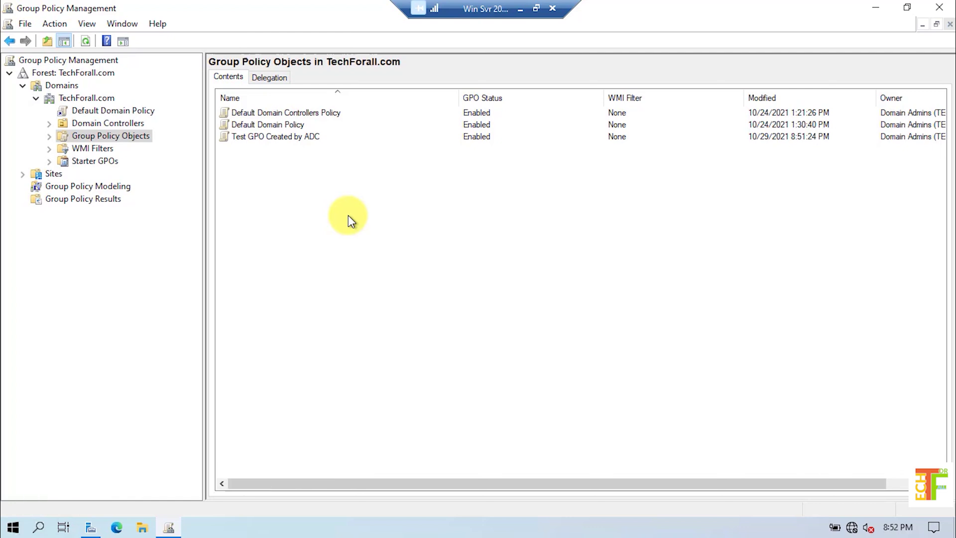
Create a new GPO named 'Test GPO Created by Root Domain' from the GPO list
right_click(348, 216)
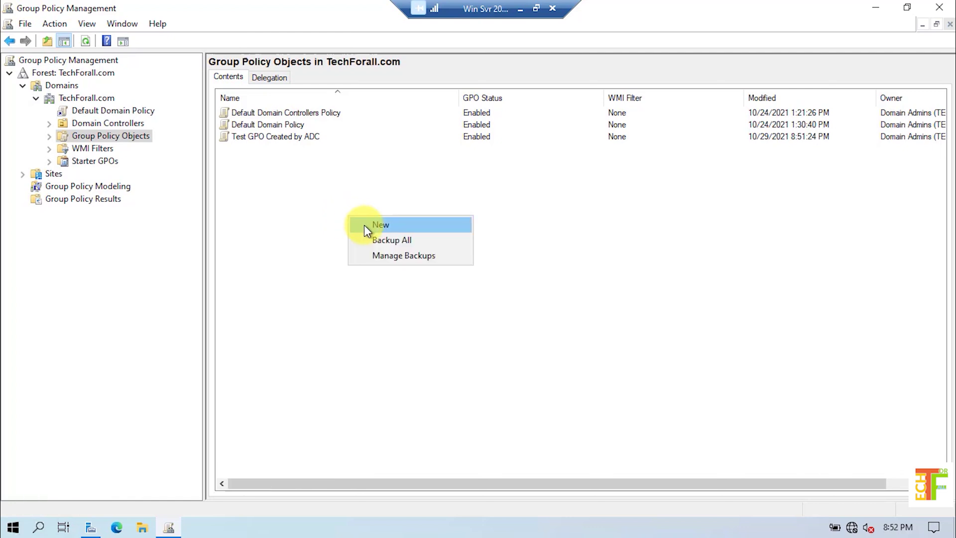
click(364, 225)
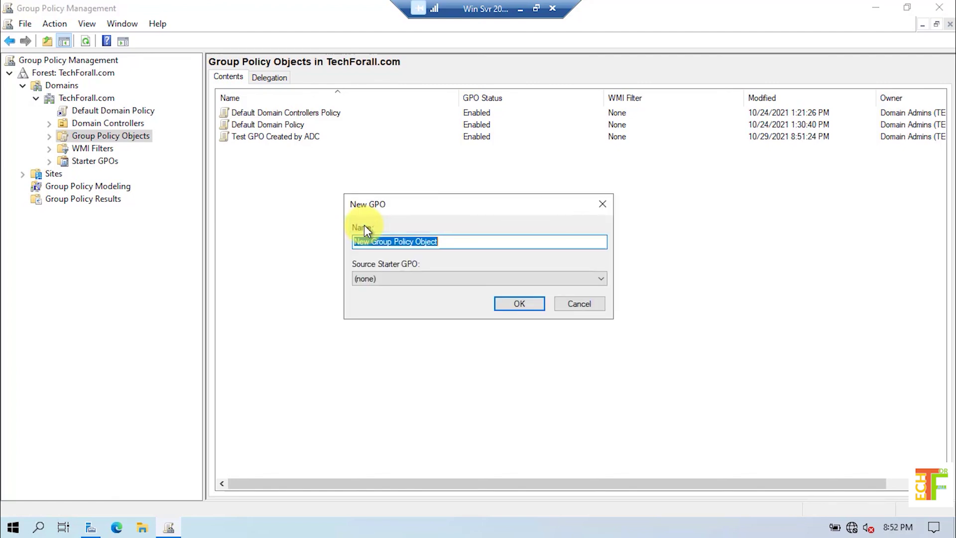
text(Test GPO)
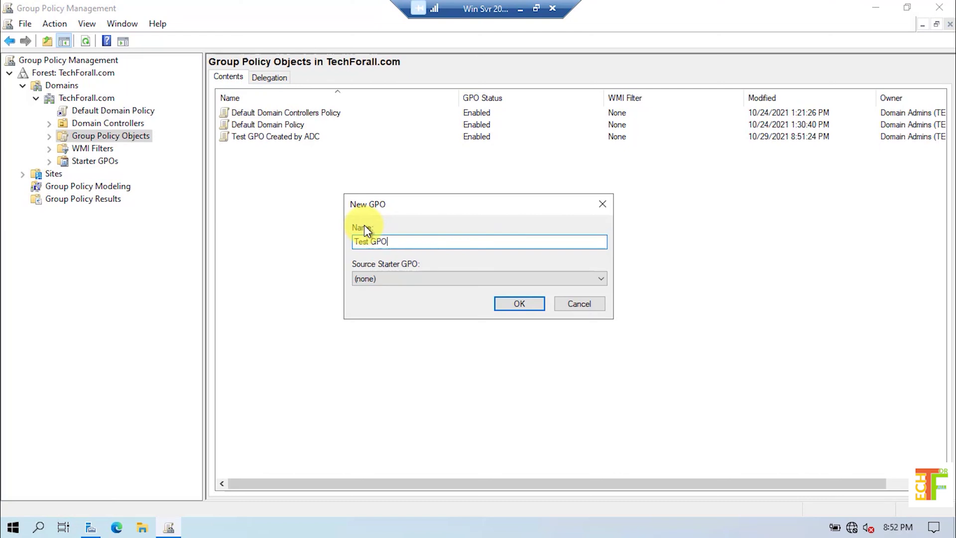
text( Created by Root Domain)
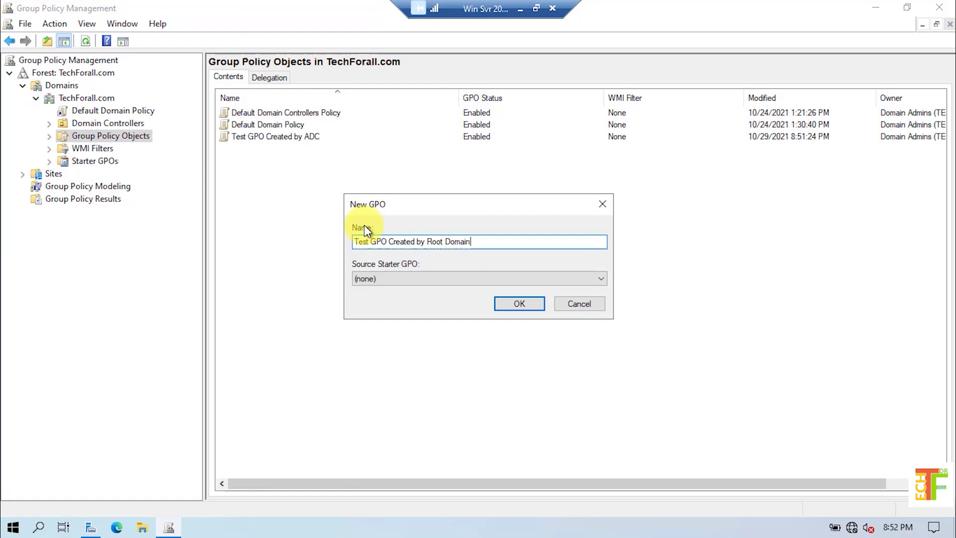
click(512, 305)
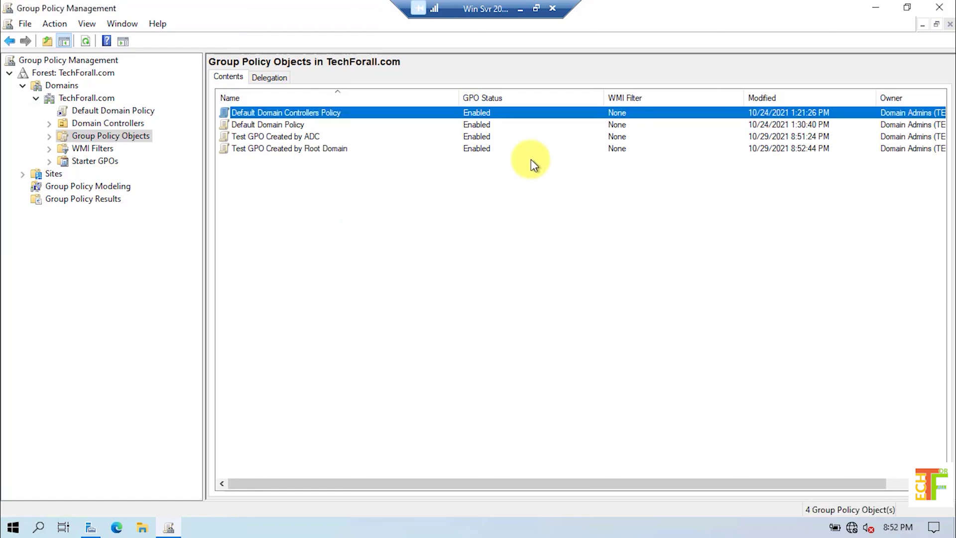
Minimize the Win Svr 2022 VM and switch to the ADC 2022 VM session
click(519, 9)
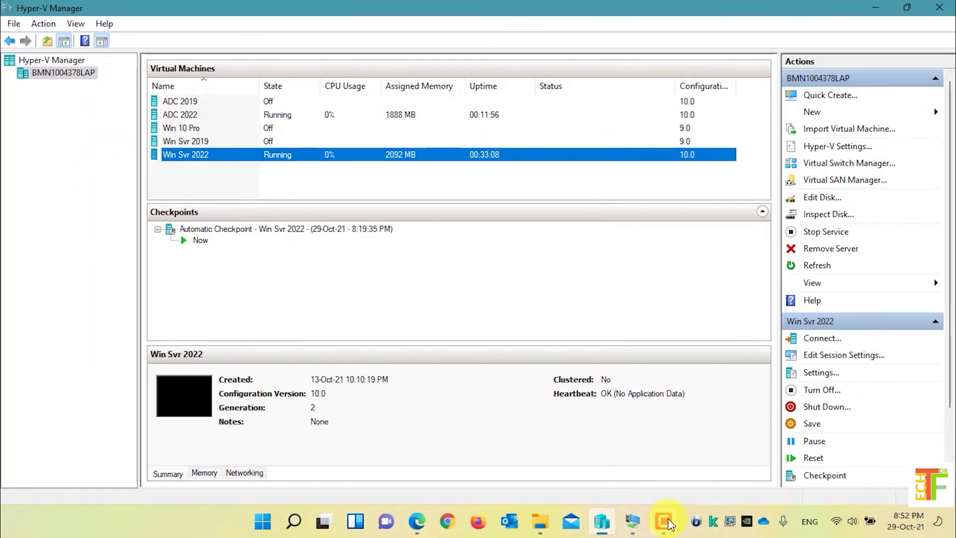
mouse_move(634, 521)
click(671, 411)
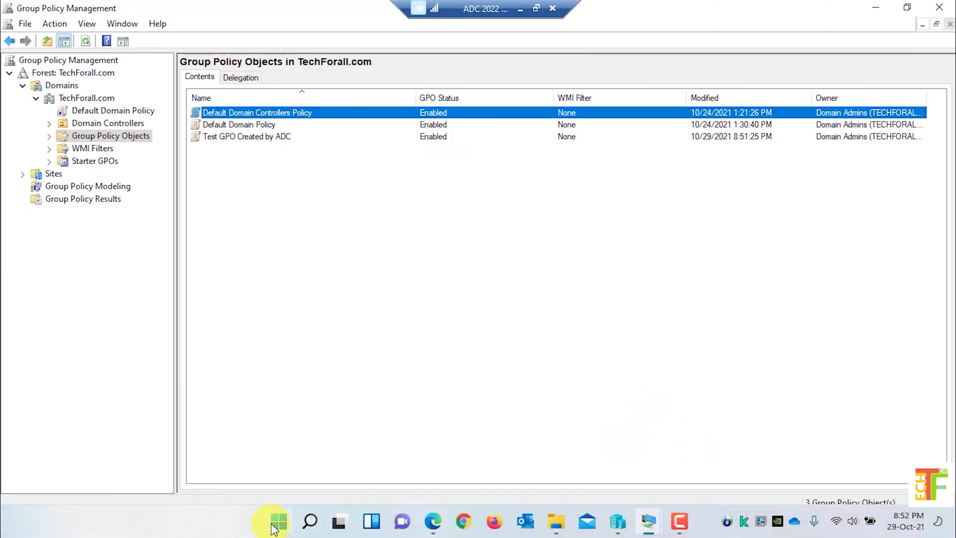
click(337, 357)
Refresh Group Policy Objects on ADC 2022 and select the replicated 'Test GPO Created by Root Domain'
right_click(316, 282)
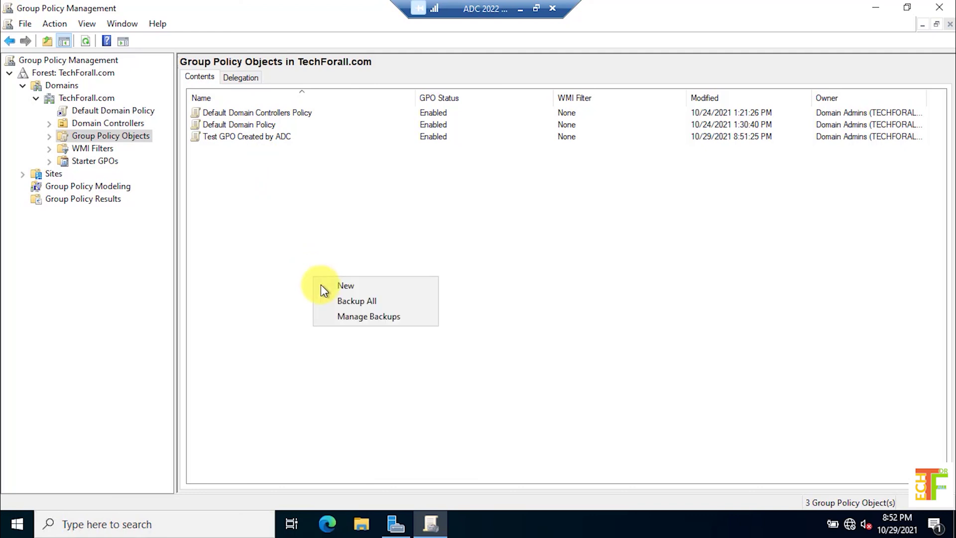
right_click(120, 137)
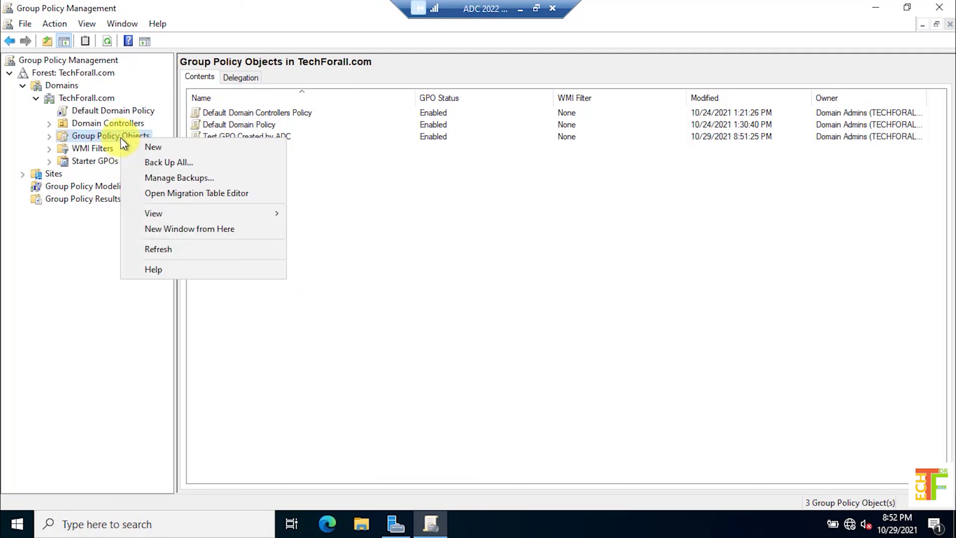
click(169, 248)
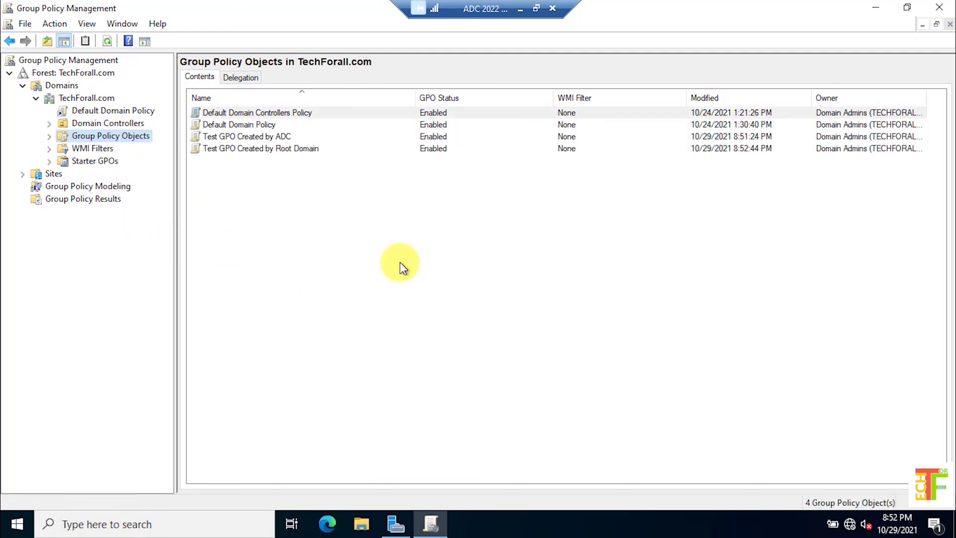
click(283, 151)
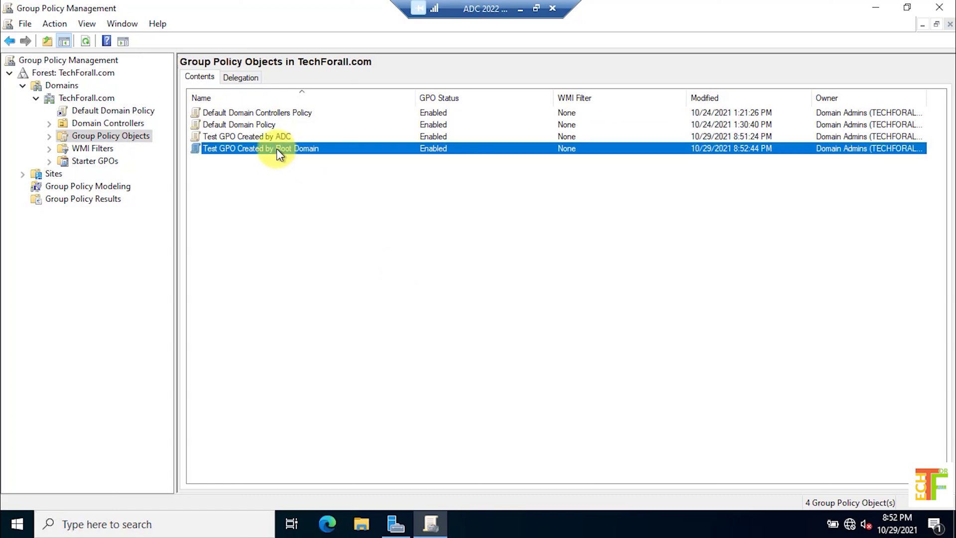